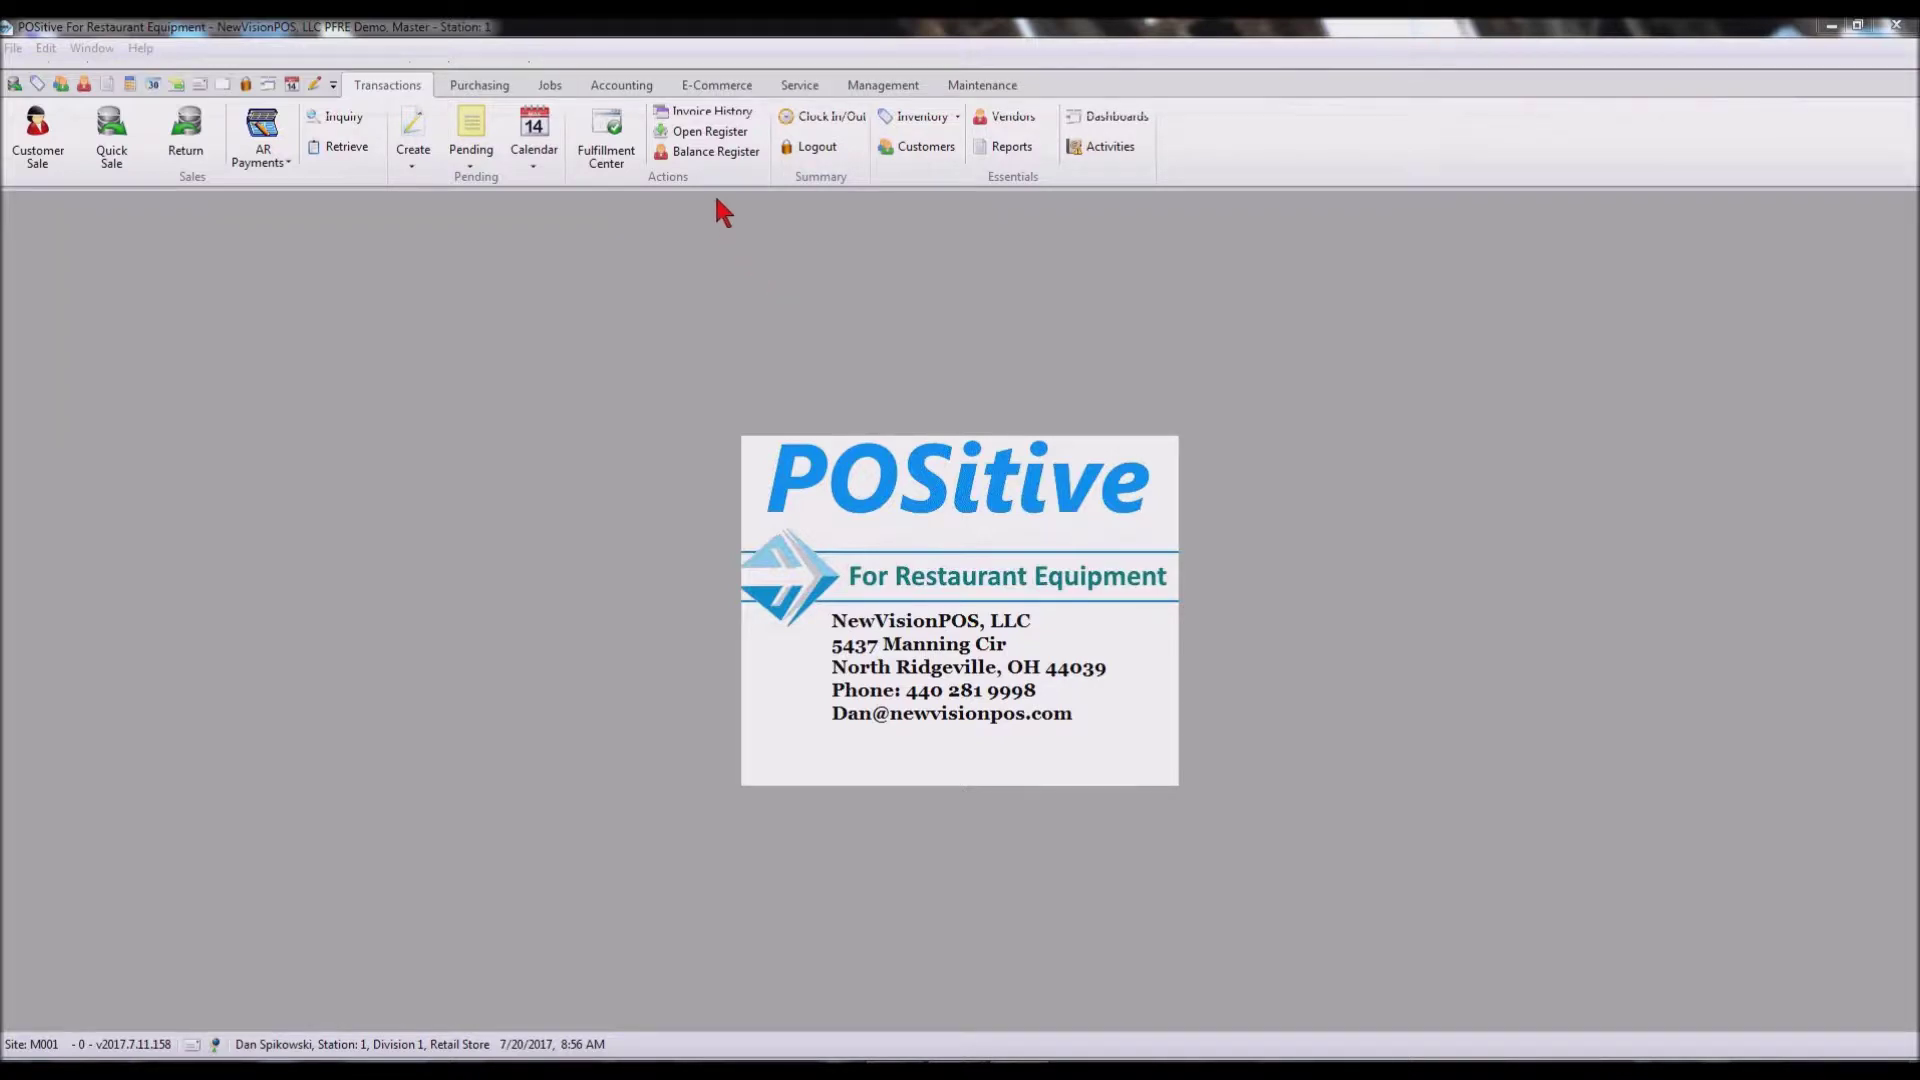
# Open Invoice History and switch its list through Customer, Purchase Order #, Serial Number, then Order Number
pyautogui.click(701, 108)
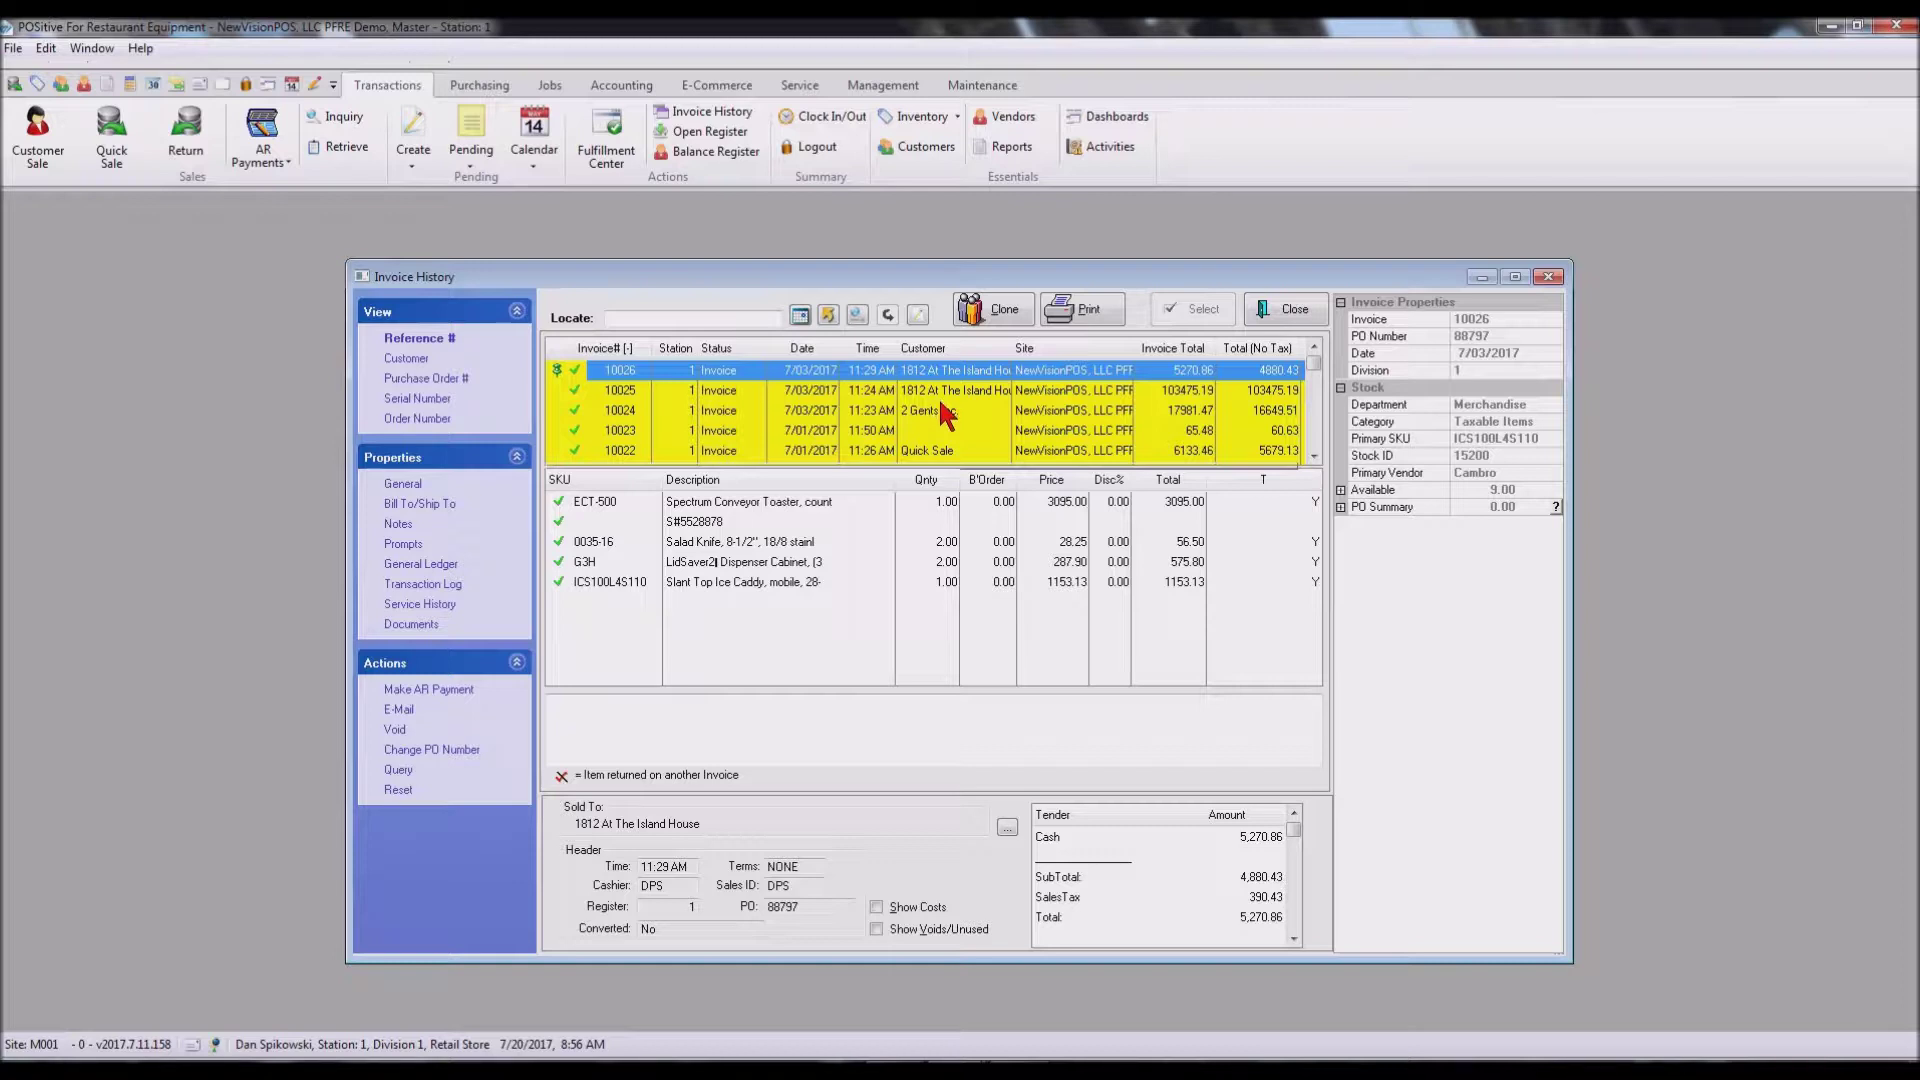
pyautogui.click(405, 360)
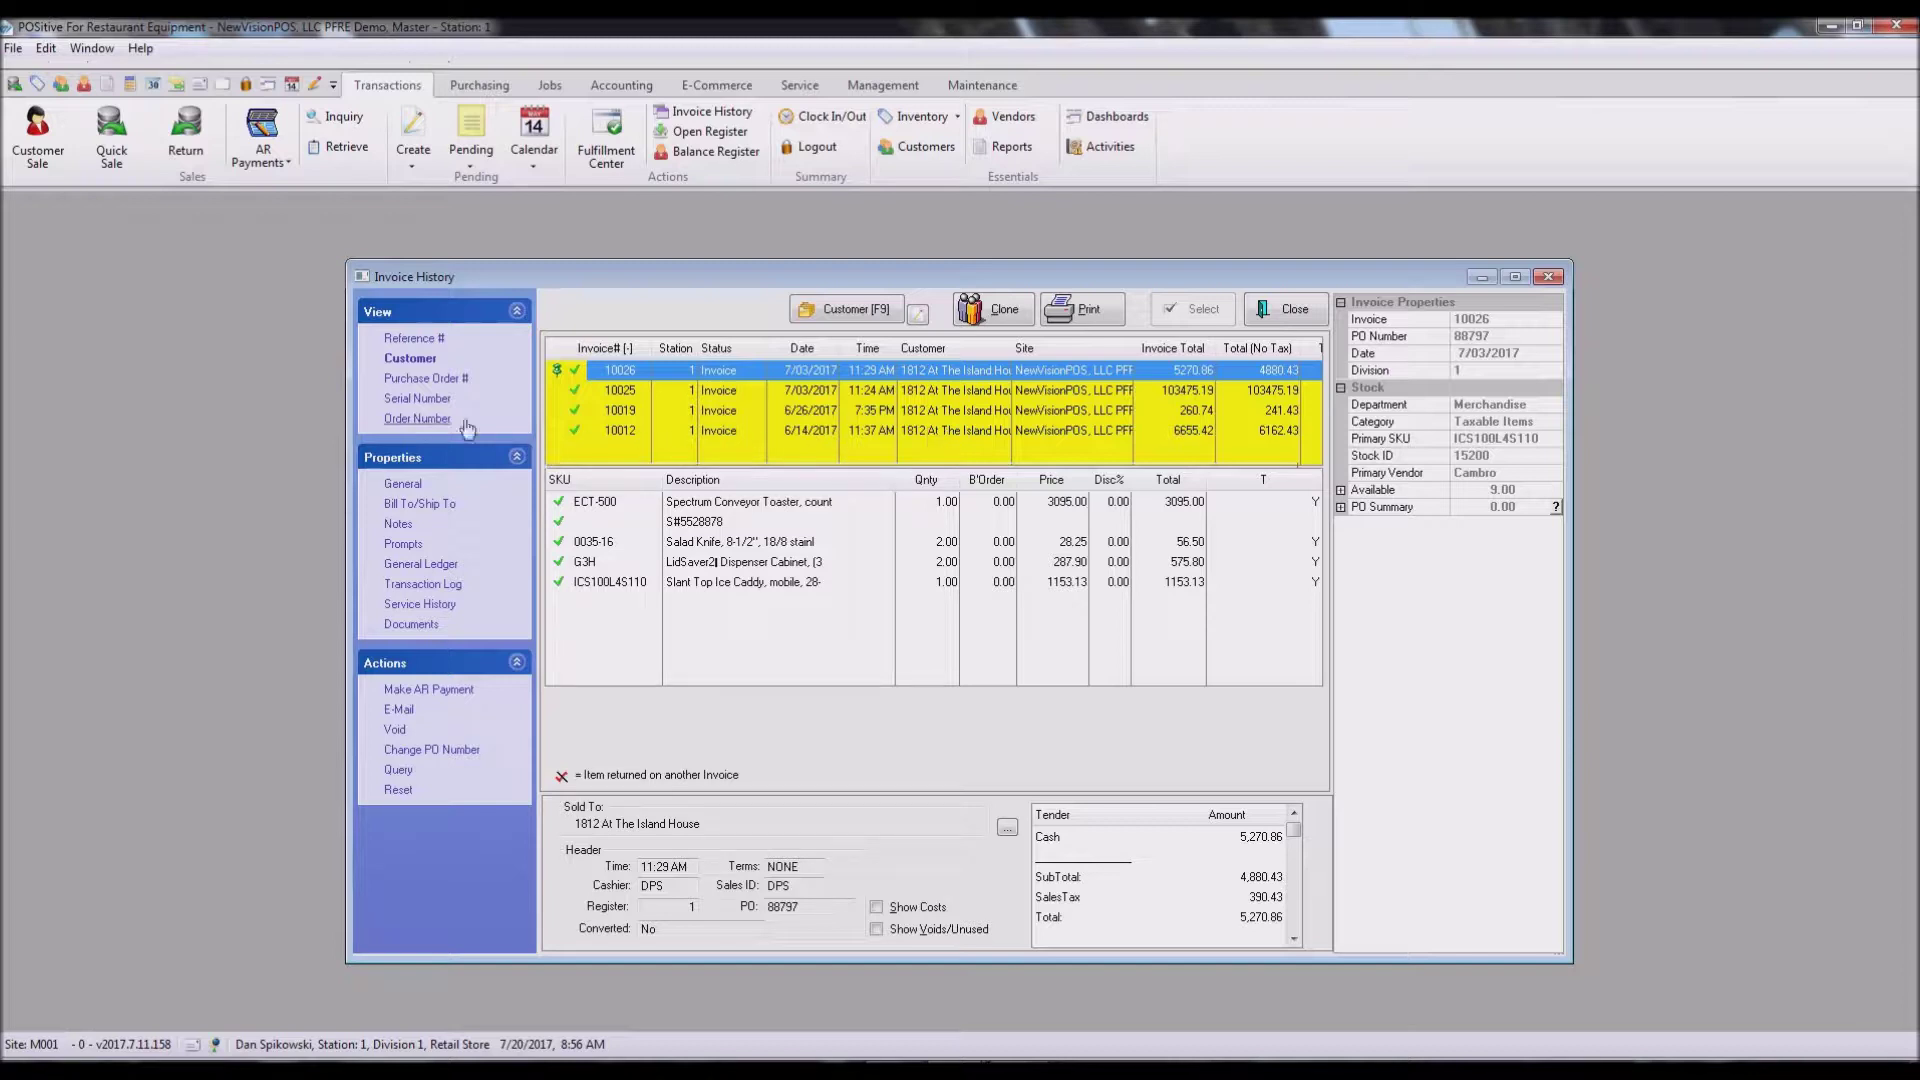
pyautogui.click(410, 386)
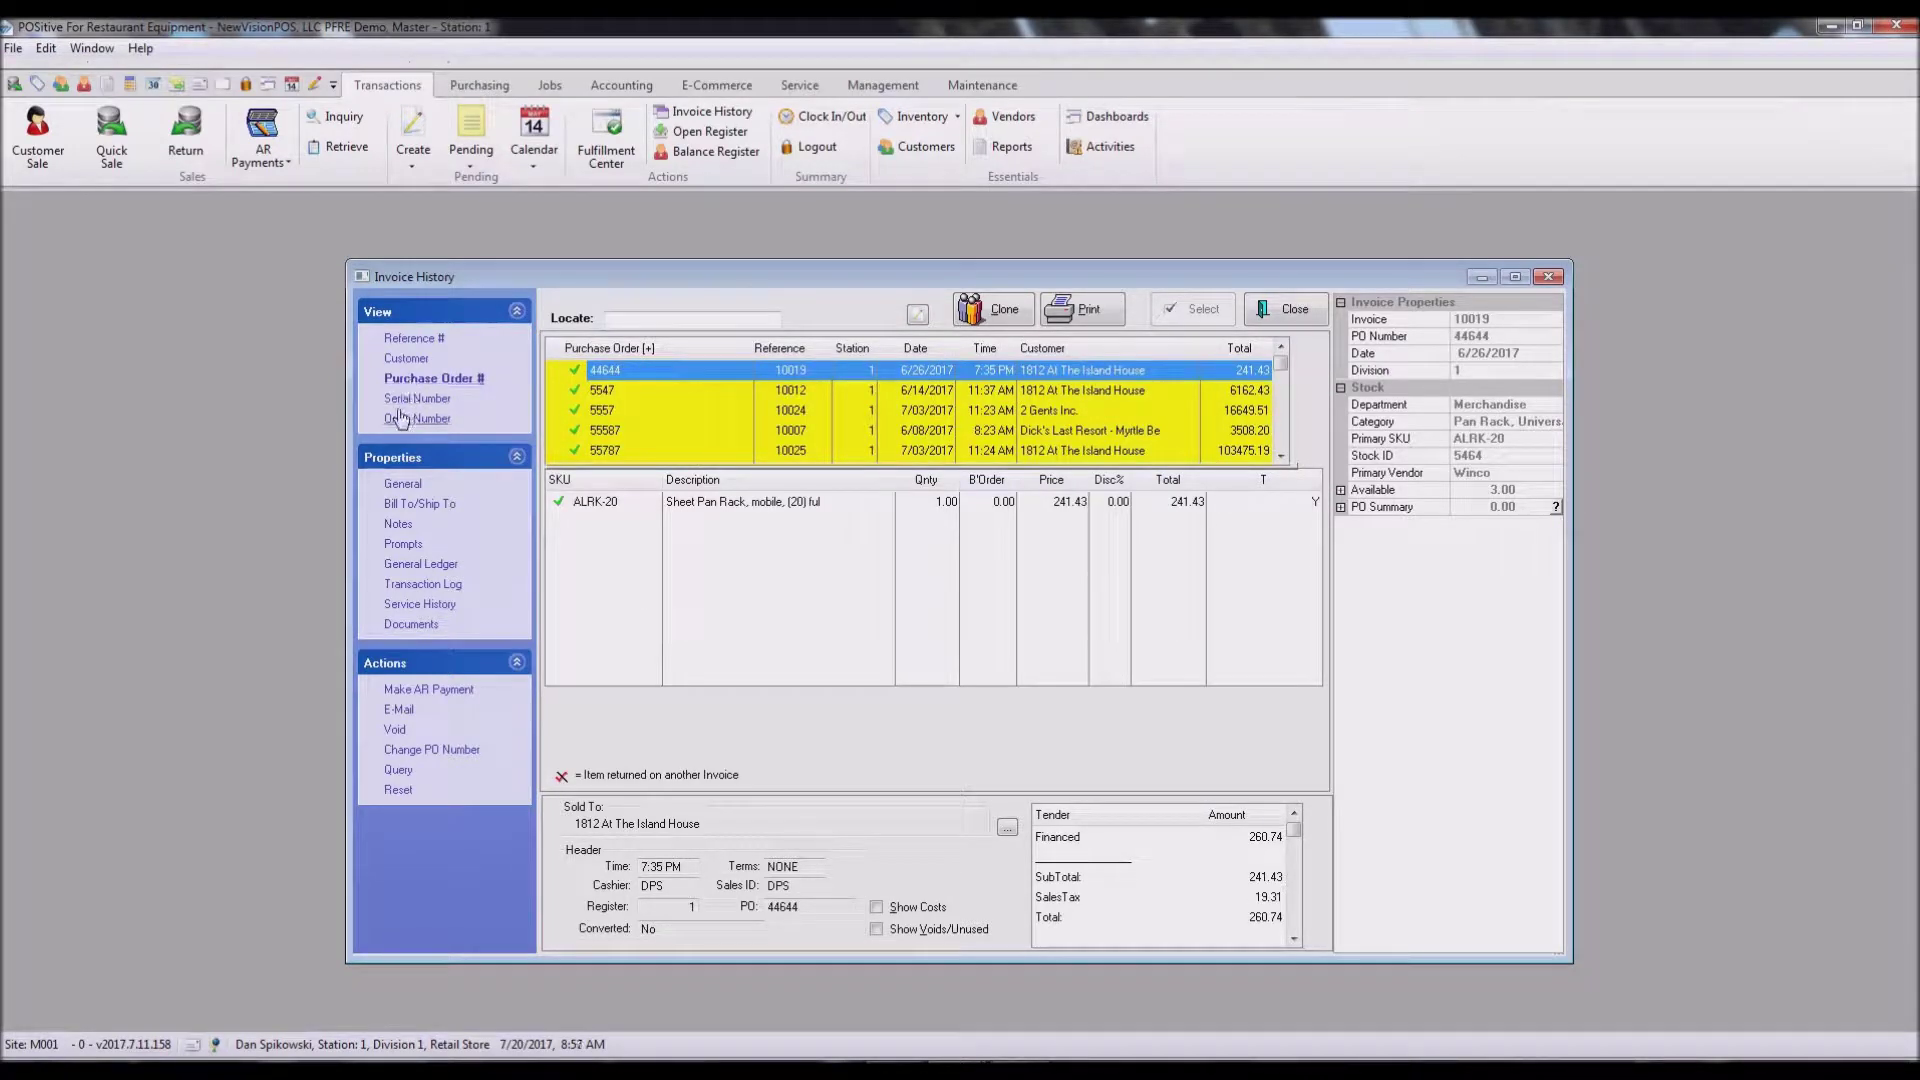
pyautogui.click(400, 402)
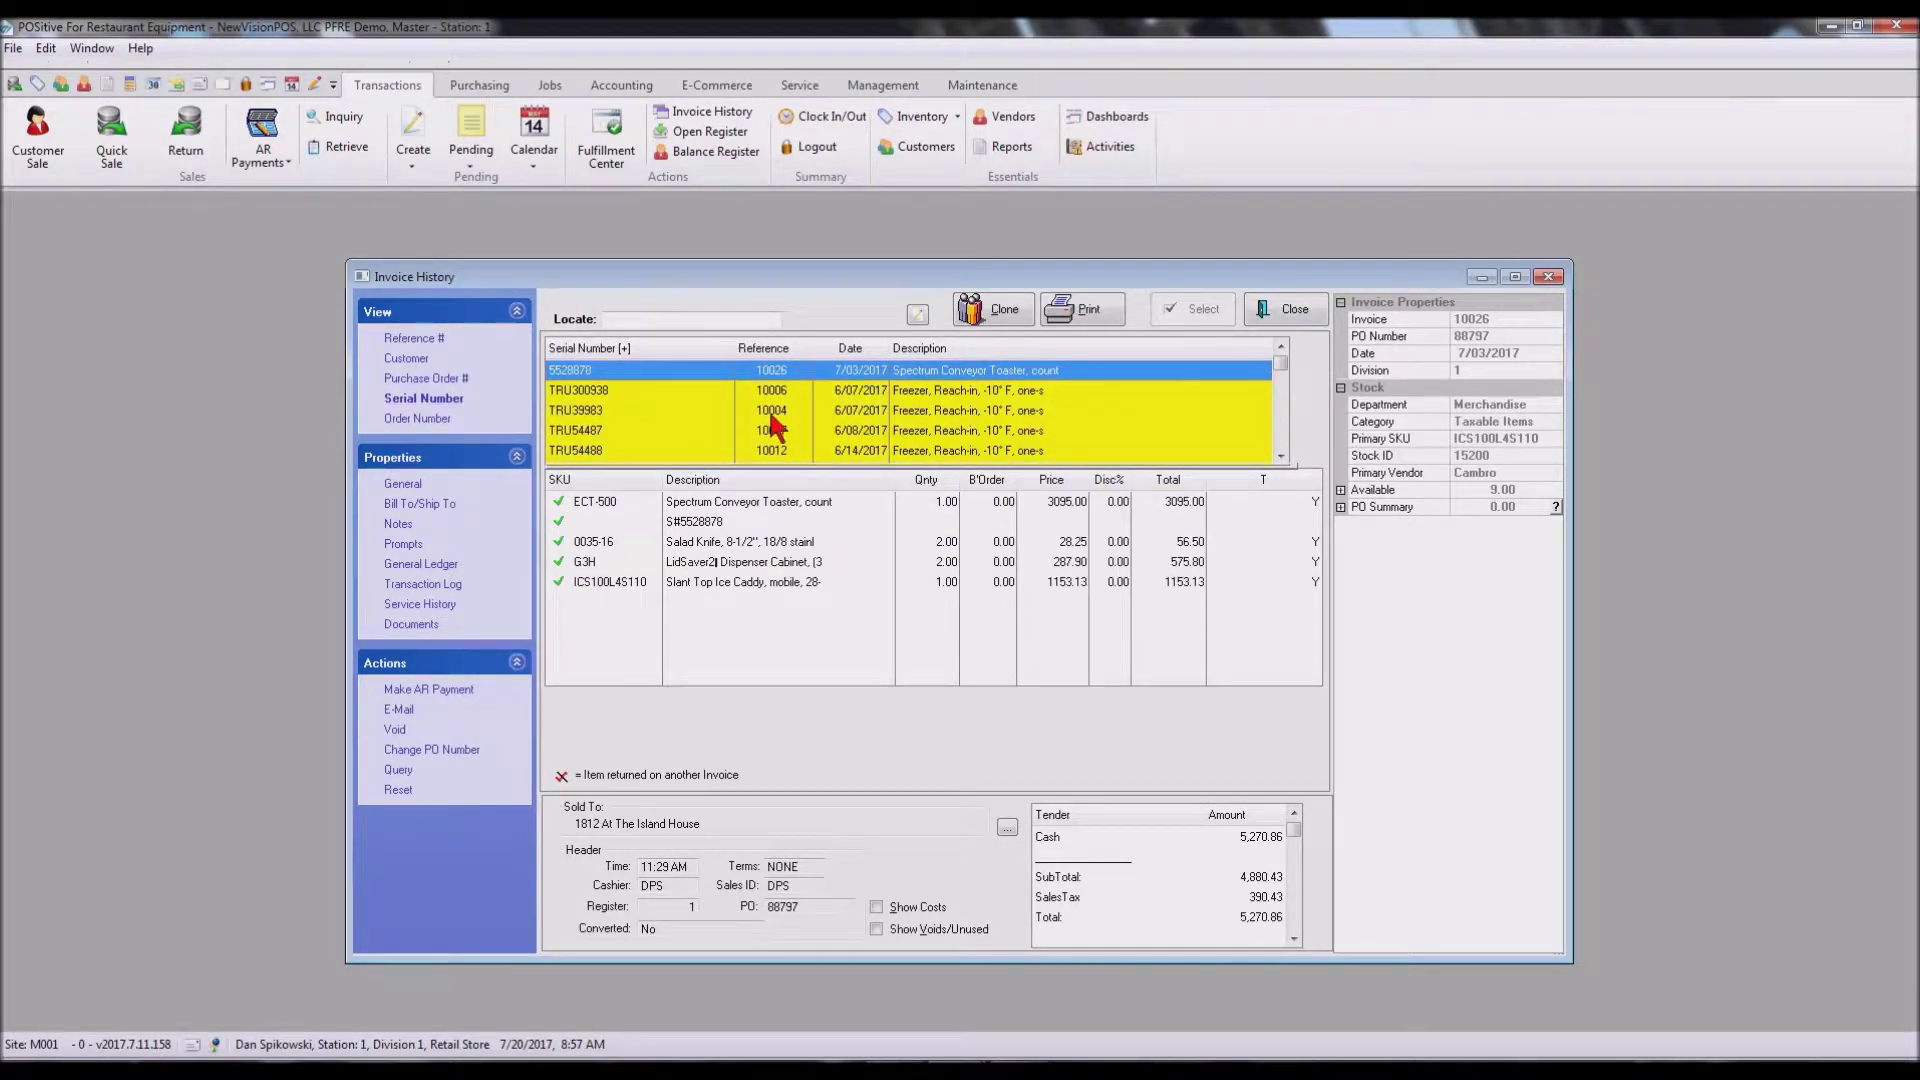
pyautogui.click(428, 421)
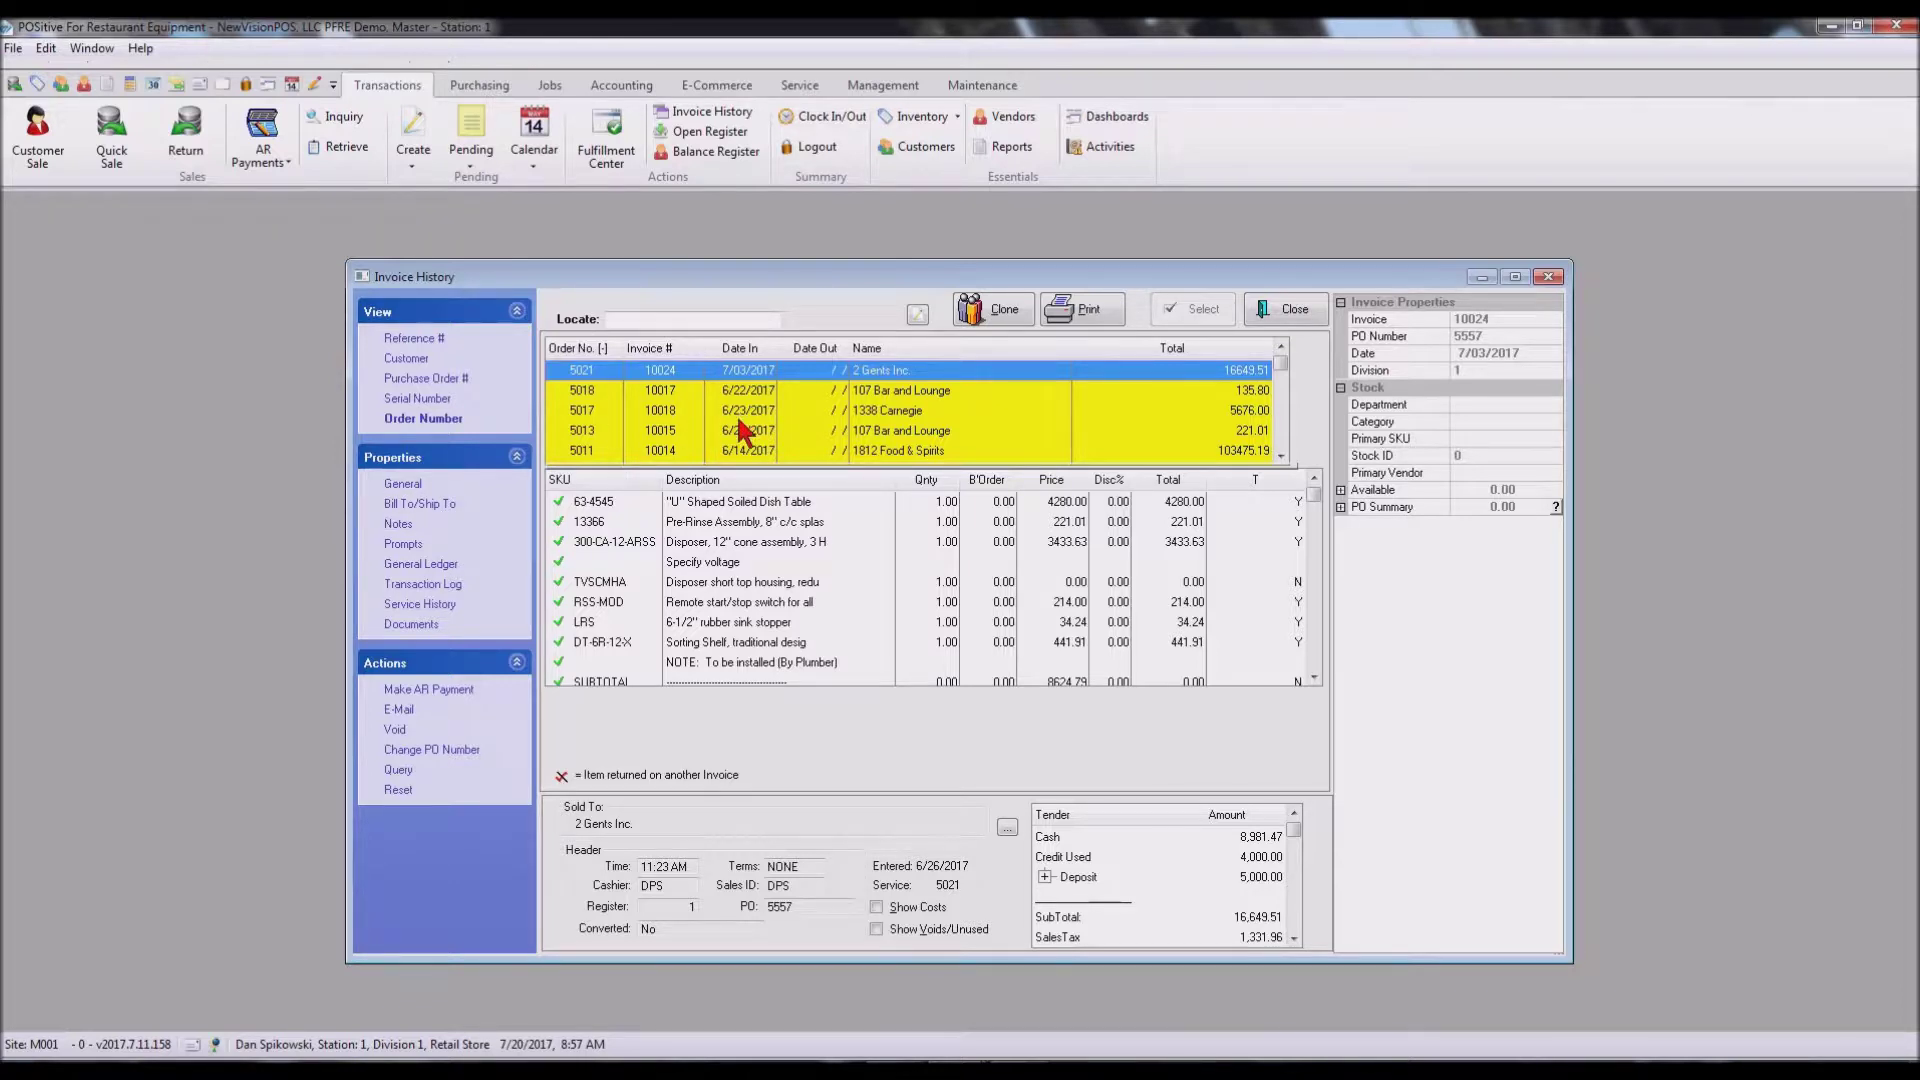
# List invoices by Reference # and view invoice 10026's General, Bill To/Ship To and Notes panels
pyautogui.click(395, 340)
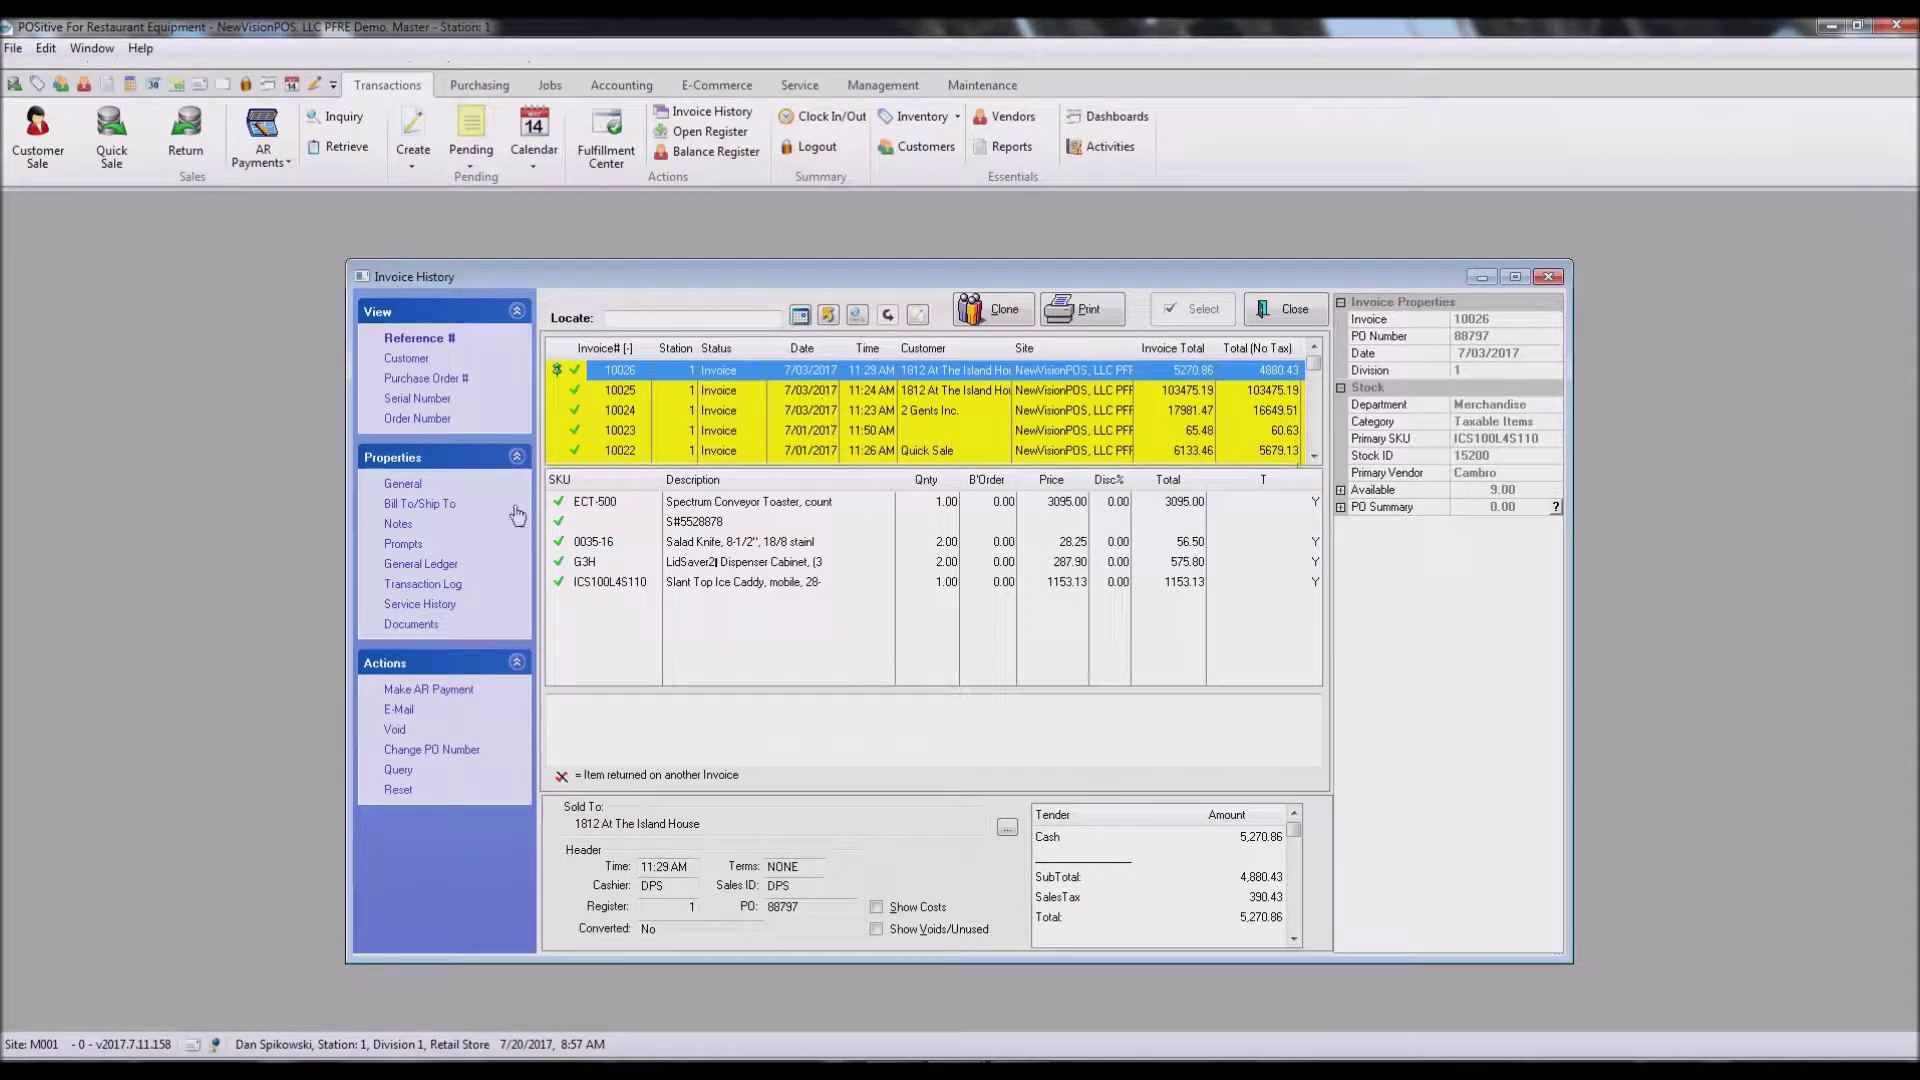
pyautogui.click(403, 485)
pyautogui.click(426, 505)
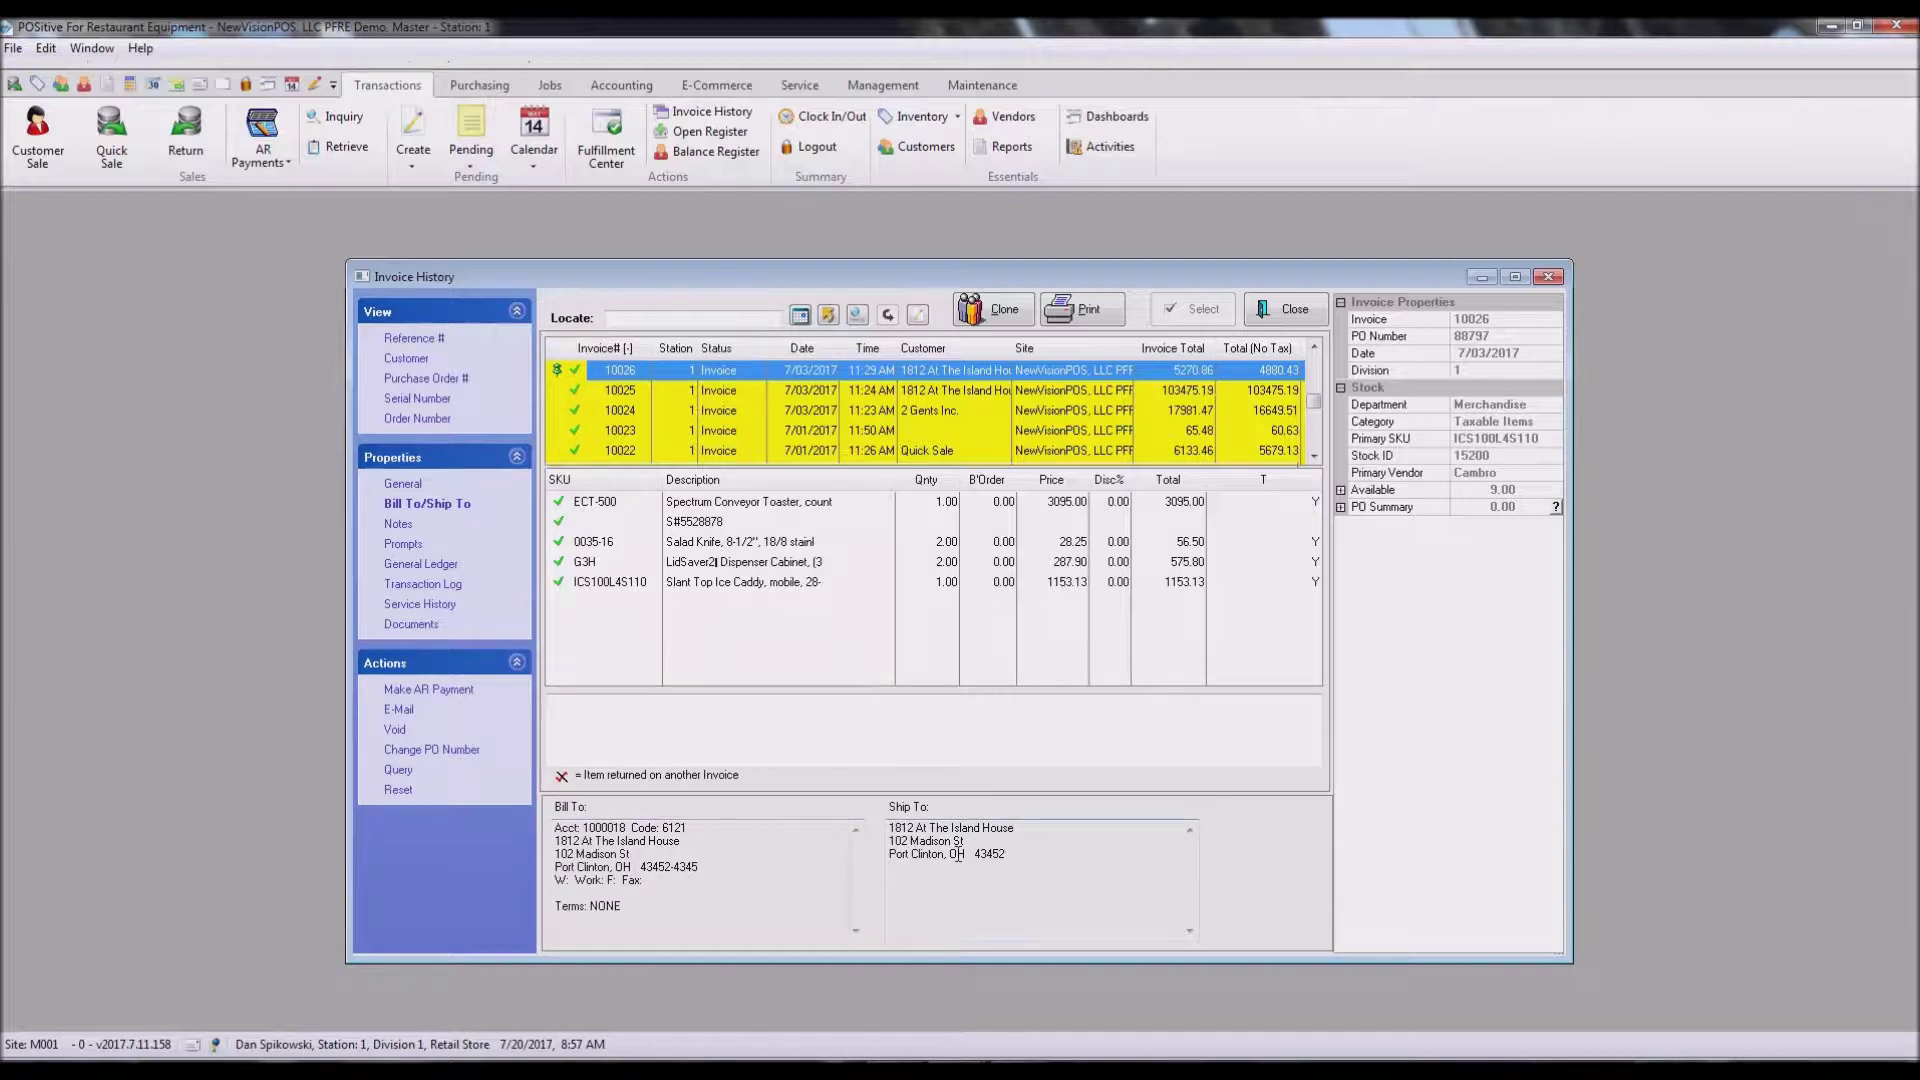
pyautogui.click(400, 524)
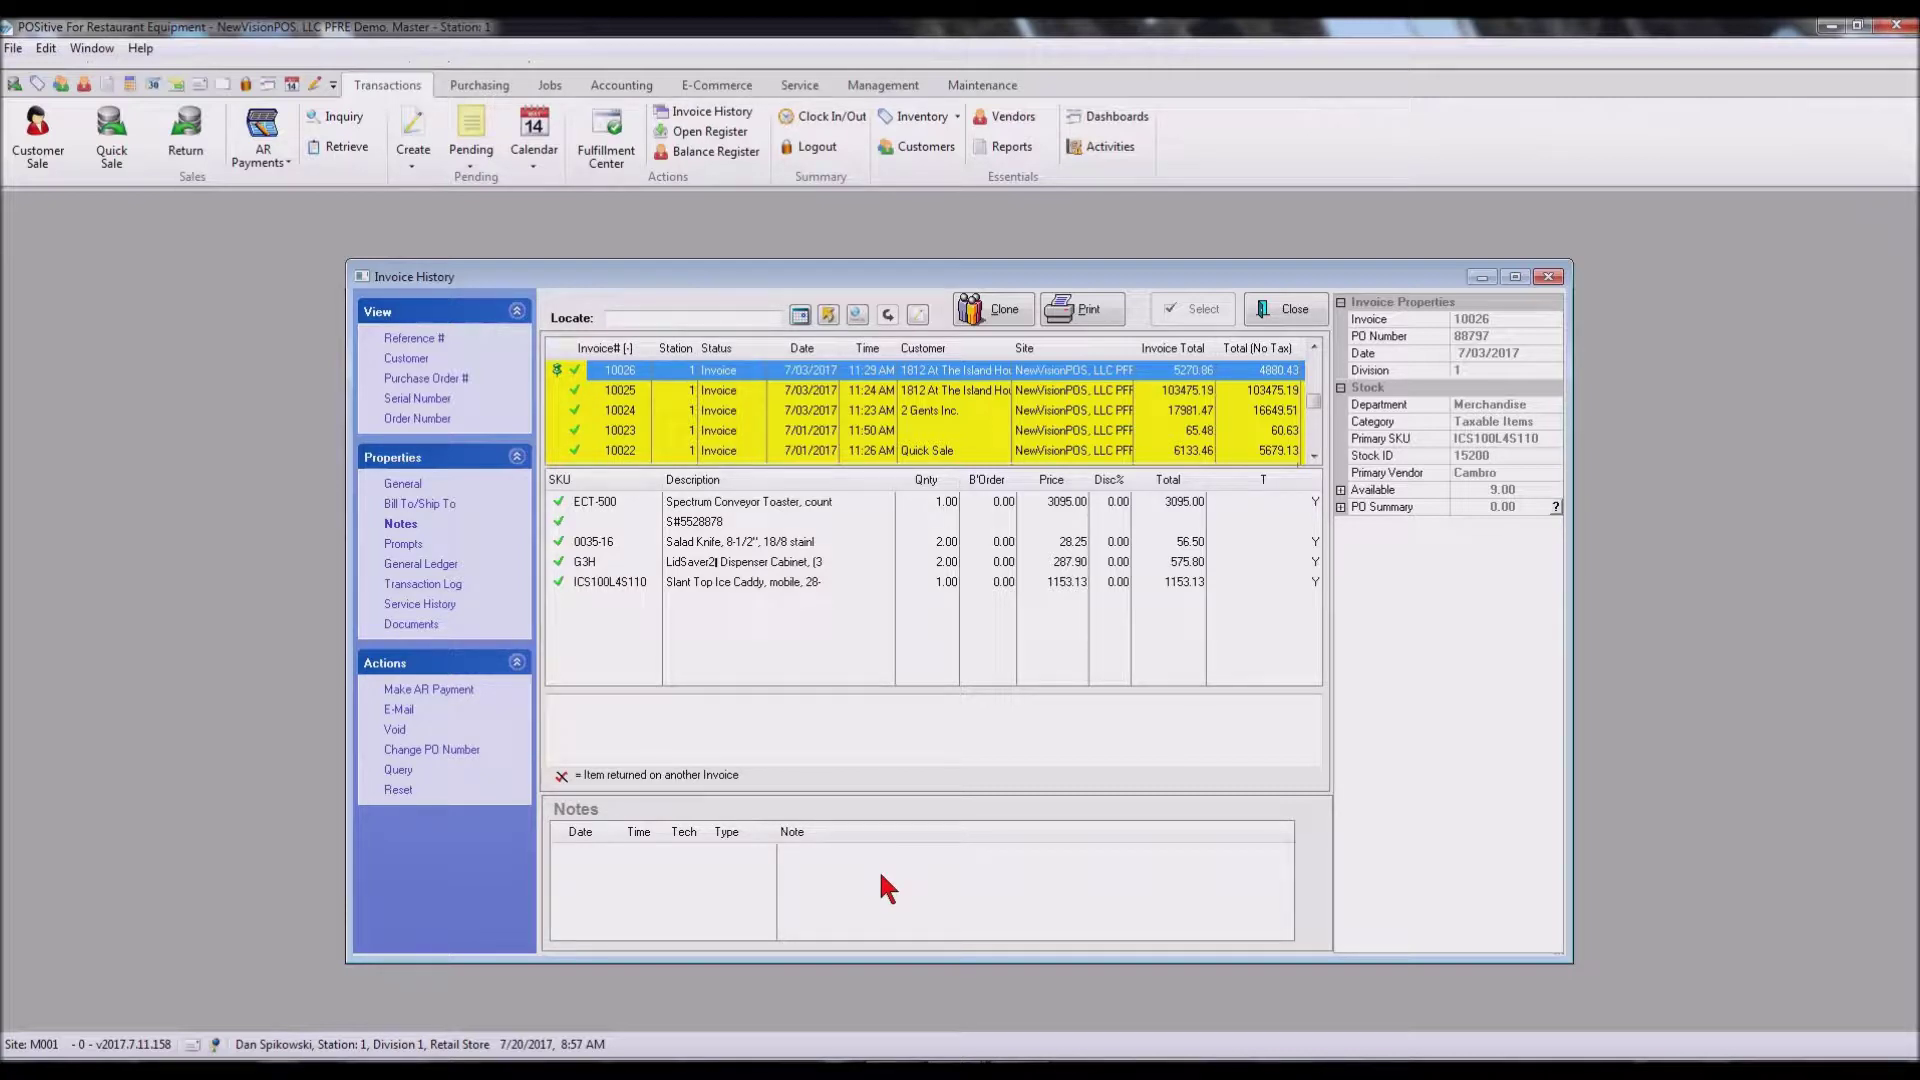
# Review invoice 10026's Prompts, General Ledger and Transaction Log panels
pyautogui.click(400, 545)
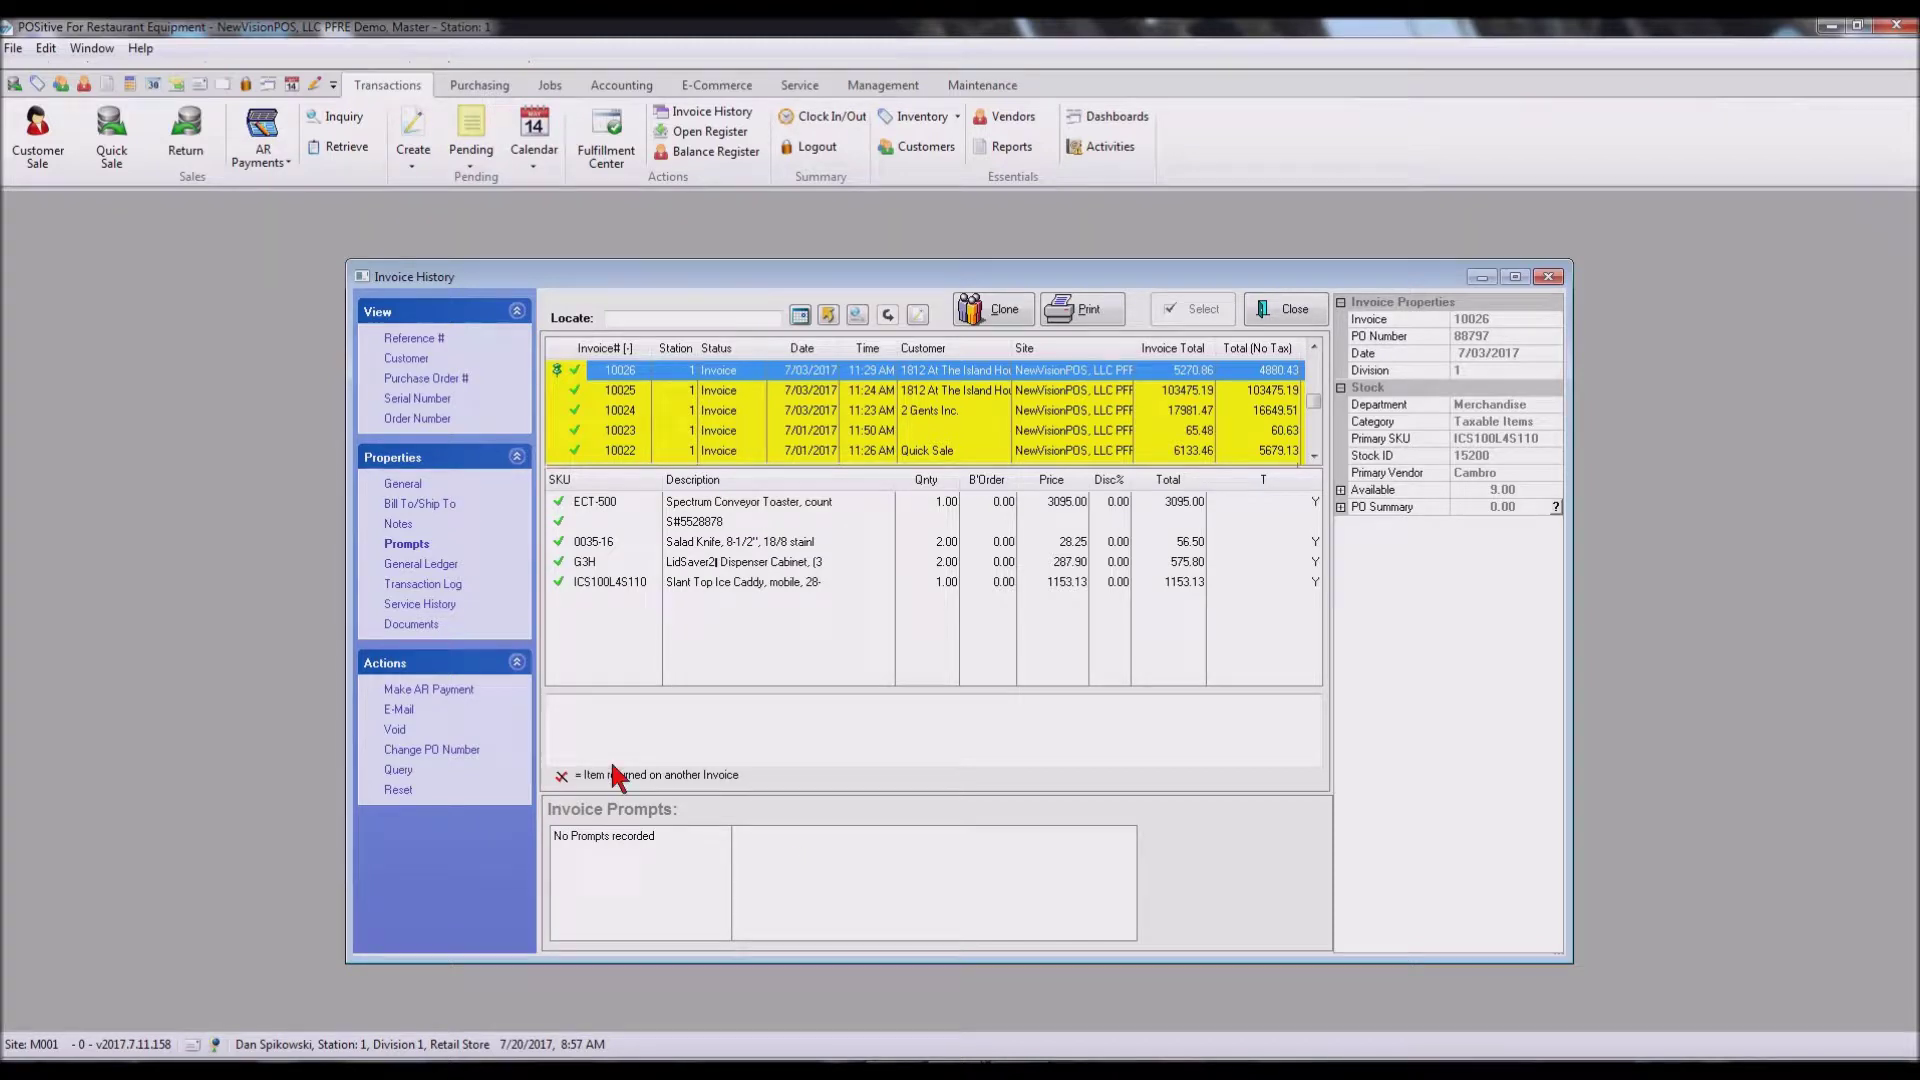
pyautogui.click(421, 568)
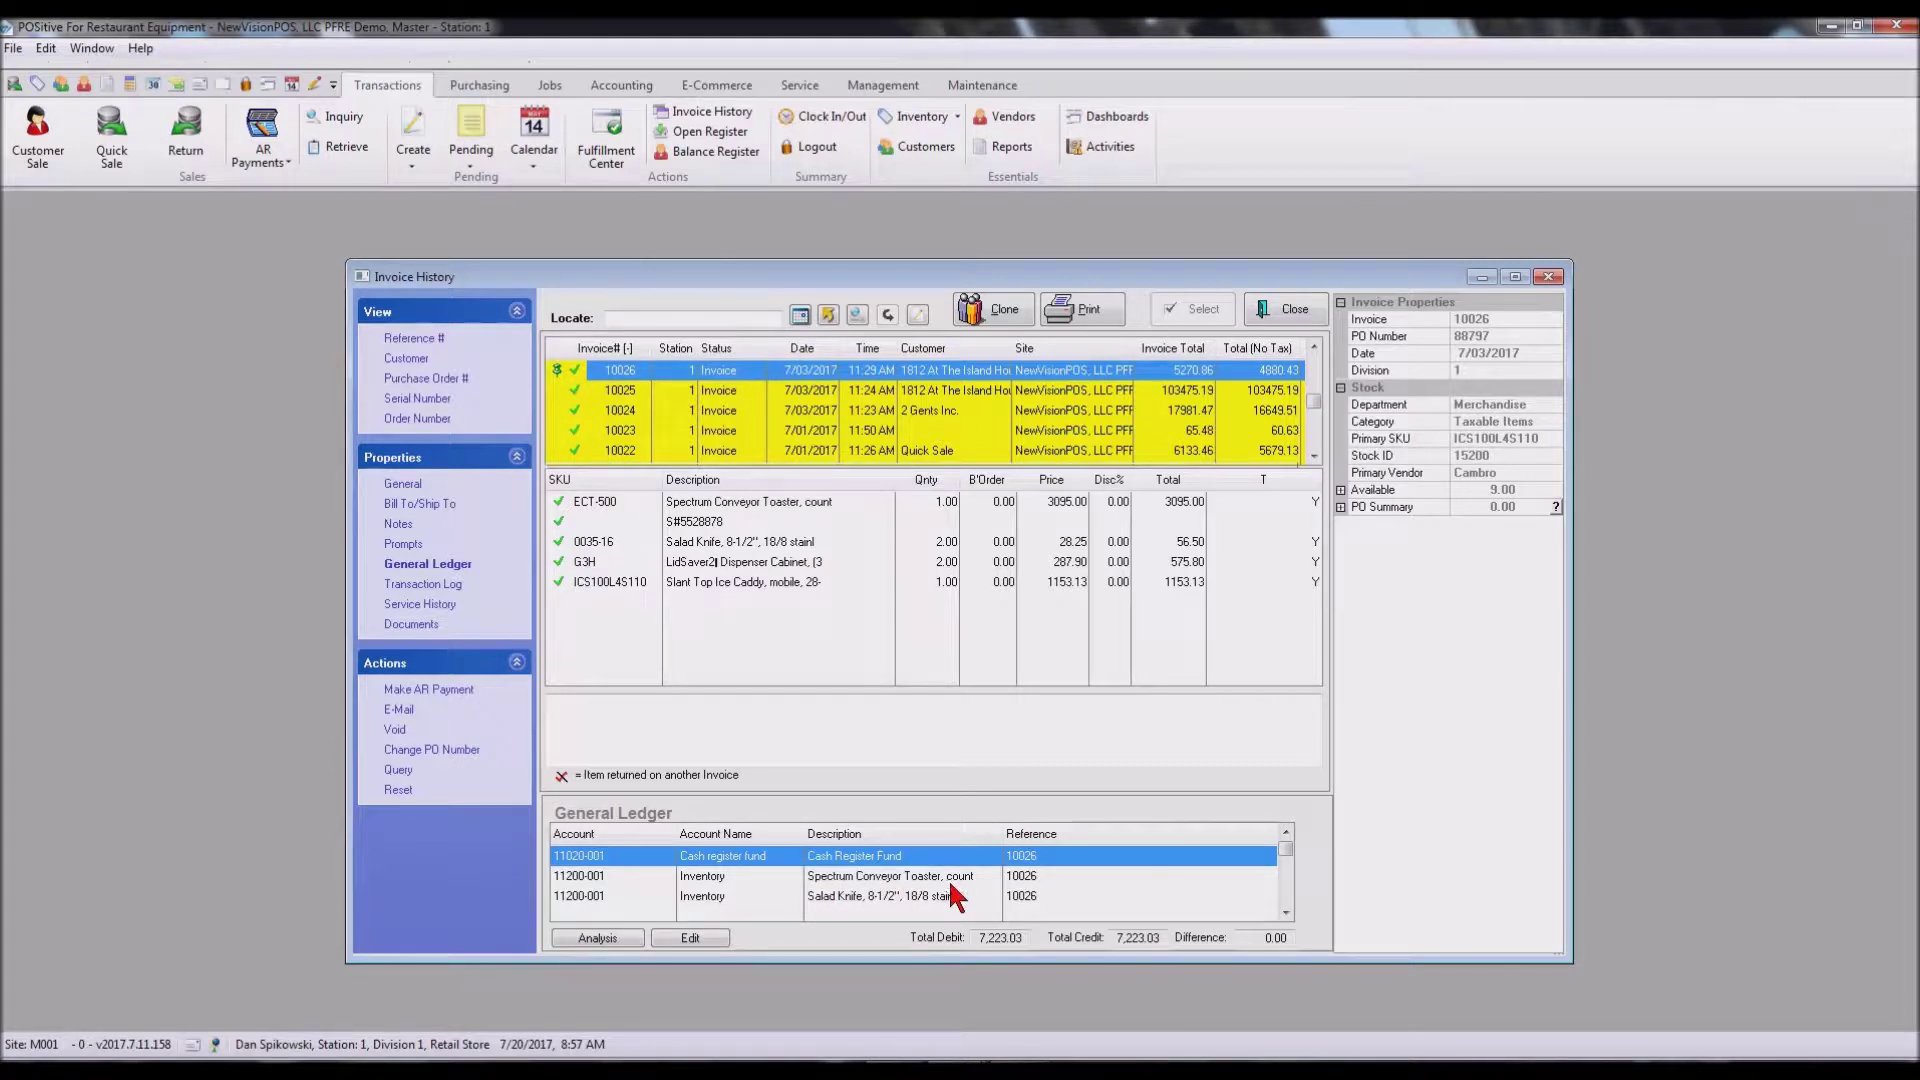
pyautogui.click(422, 590)
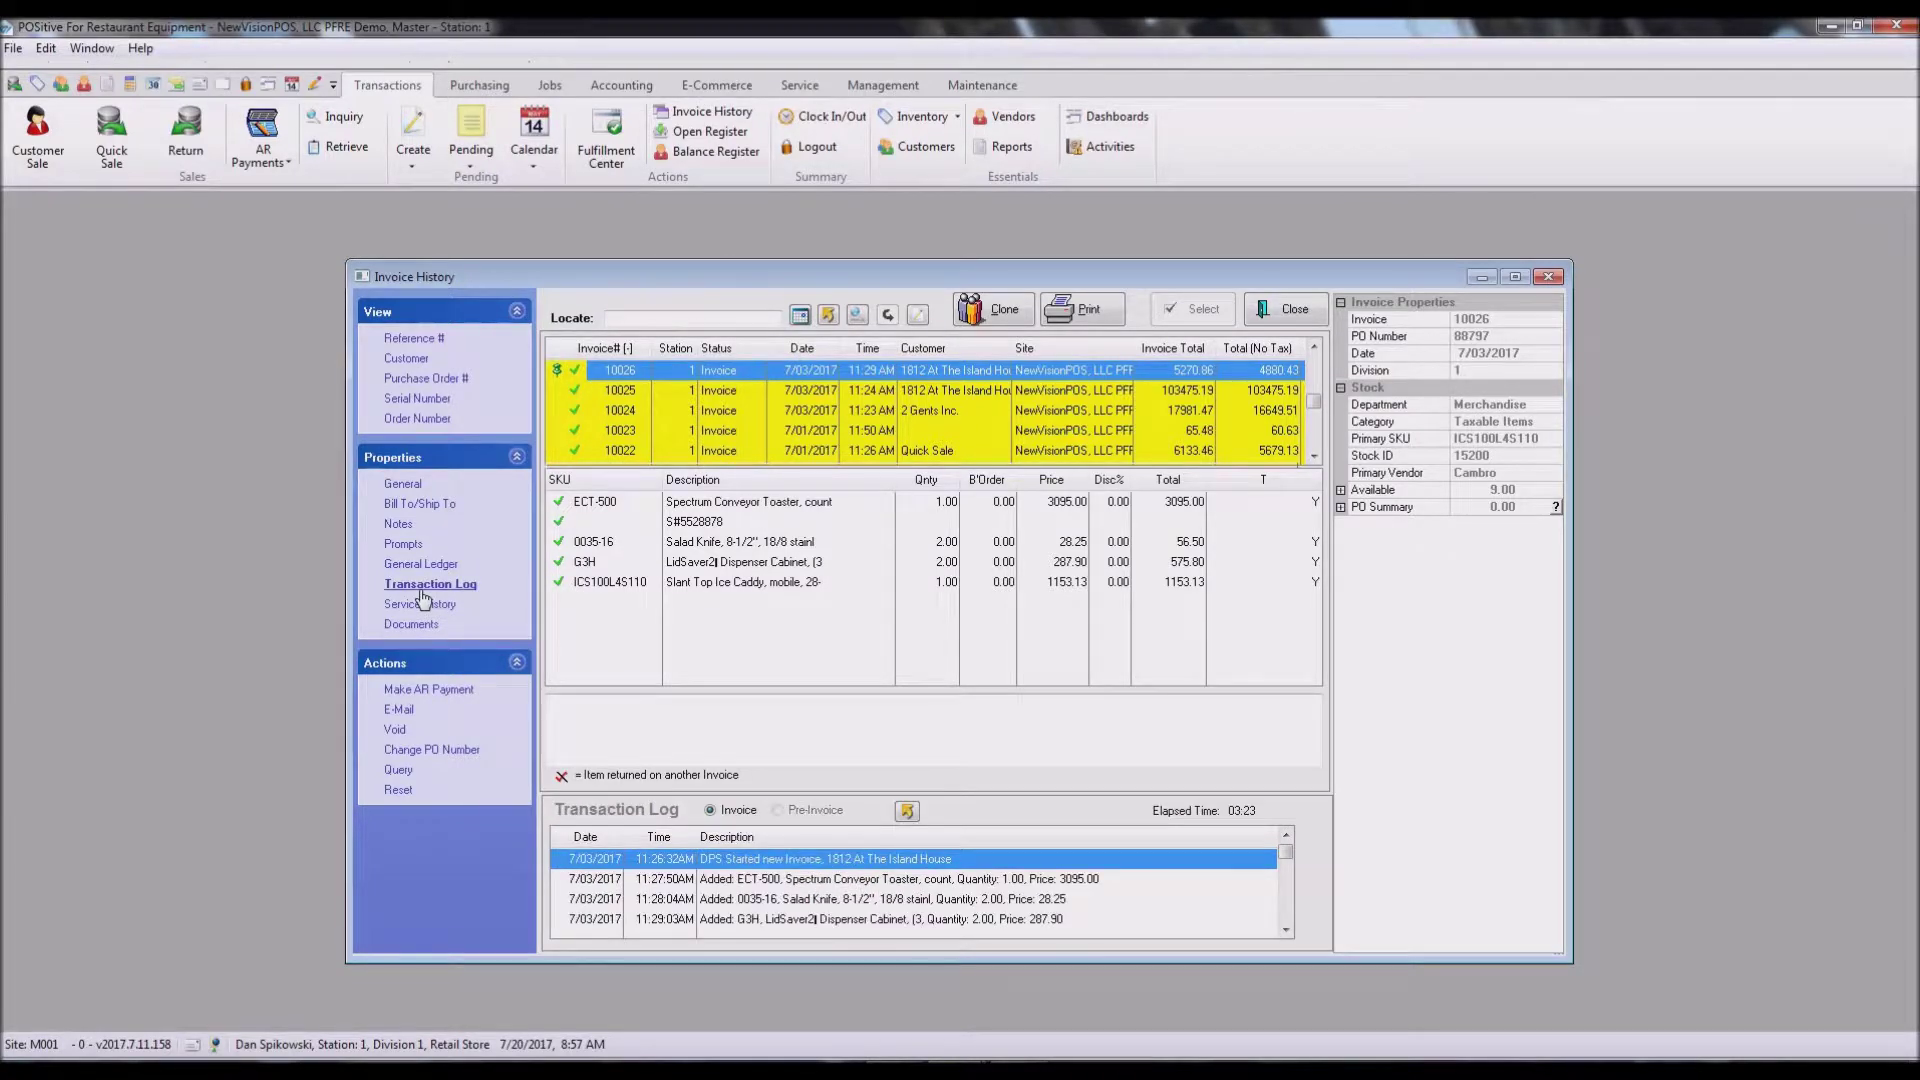
# Scroll down through invoice 10026's Transaction Log entries
pyautogui.click(1285, 930)
pyautogui.click(1285, 930)
pyautogui.click(1285, 930)
pyautogui.click(1285, 930)
pyautogui.click(1285, 929)
pyautogui.click(1285, 930)
pyautogui.click(1285, 930)
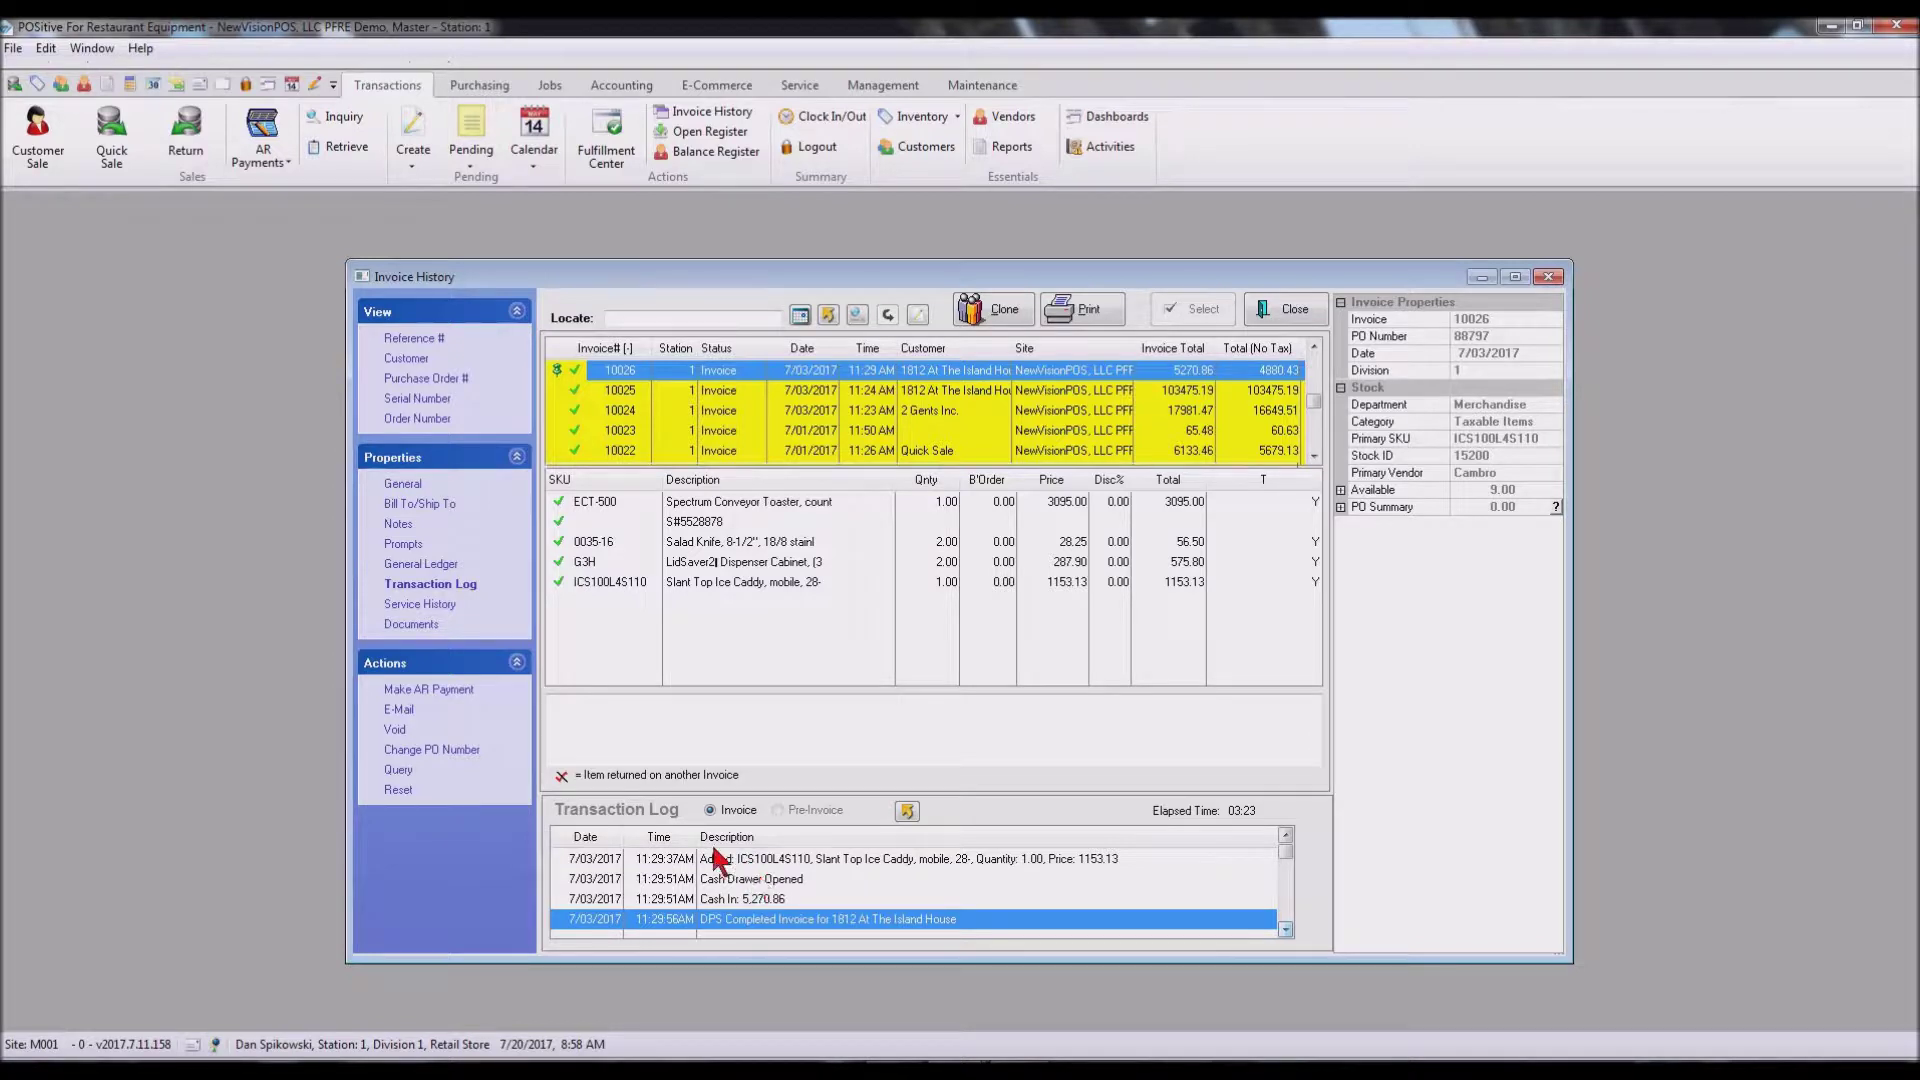
# Check Service History, then view the attached Statement Instructions document from Documents
pyautogui.click(420, 605)
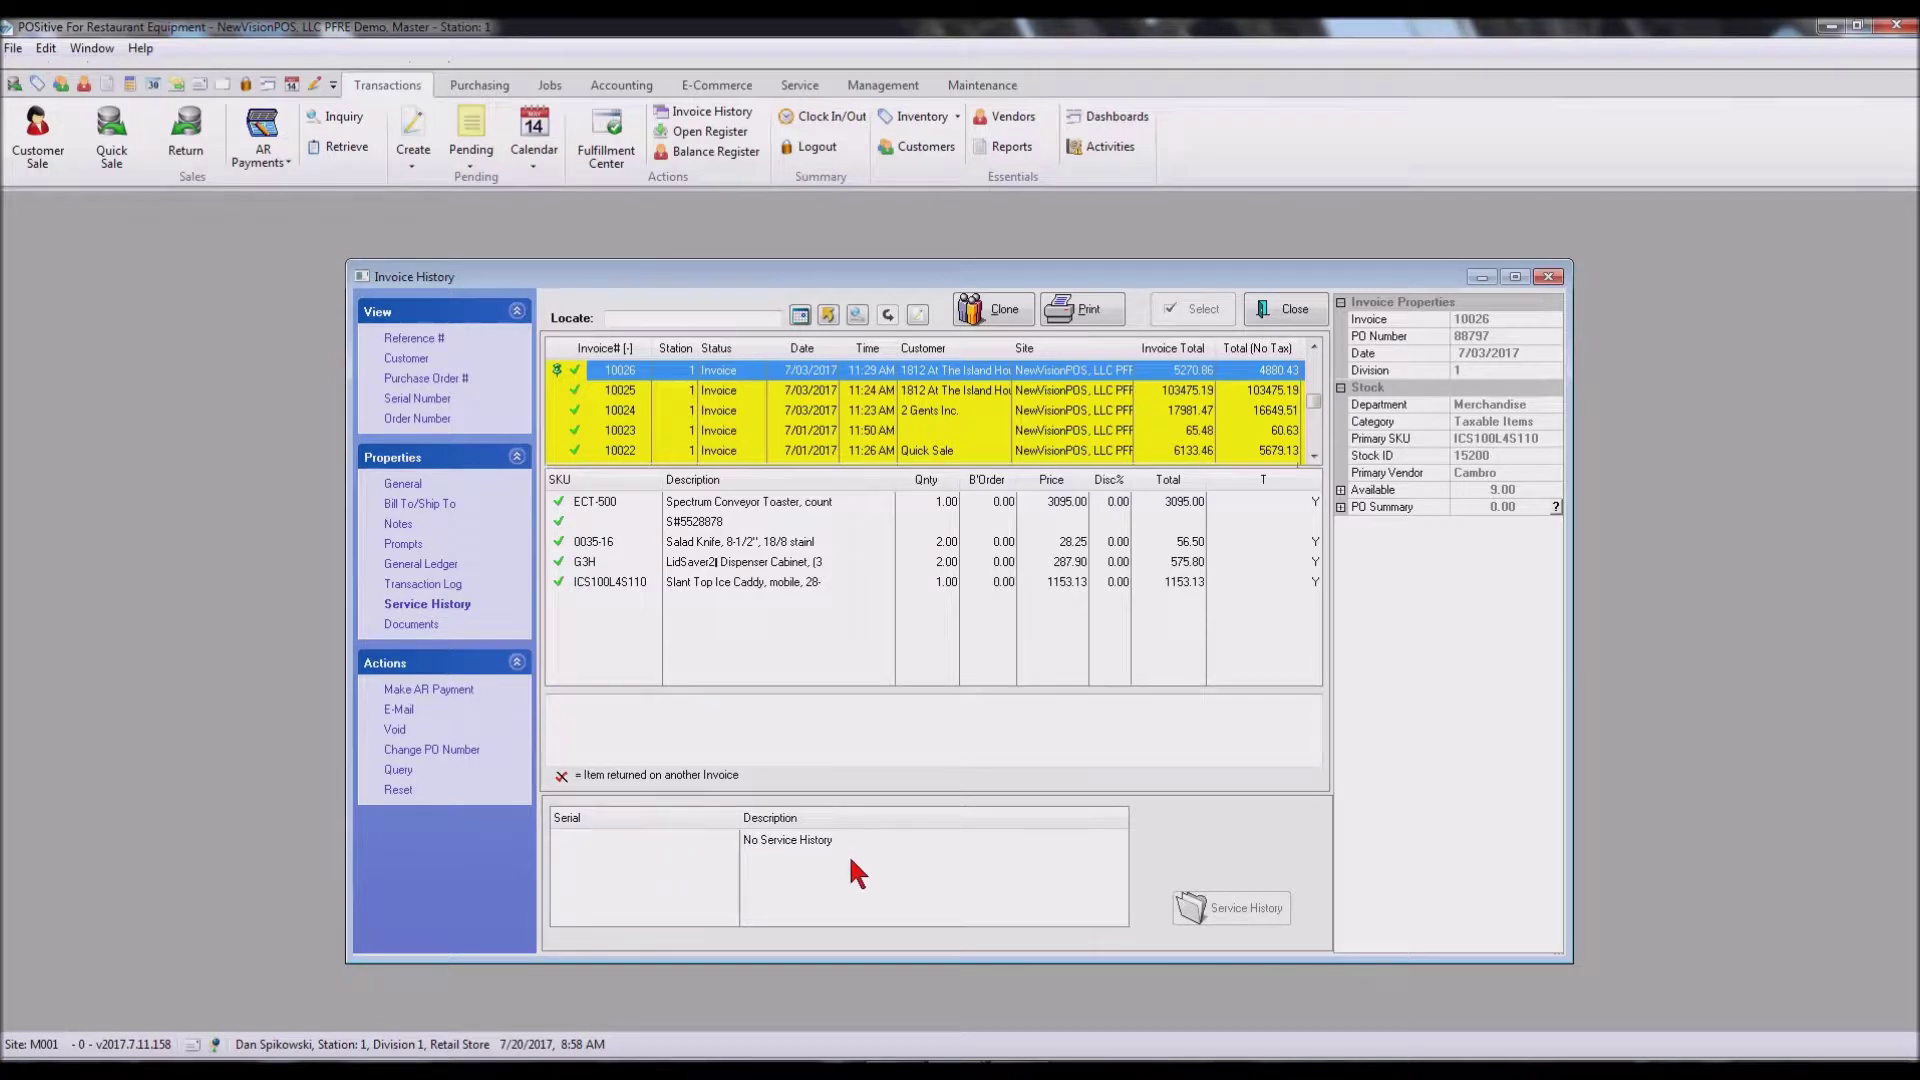
pyautogui.click(399, 625)
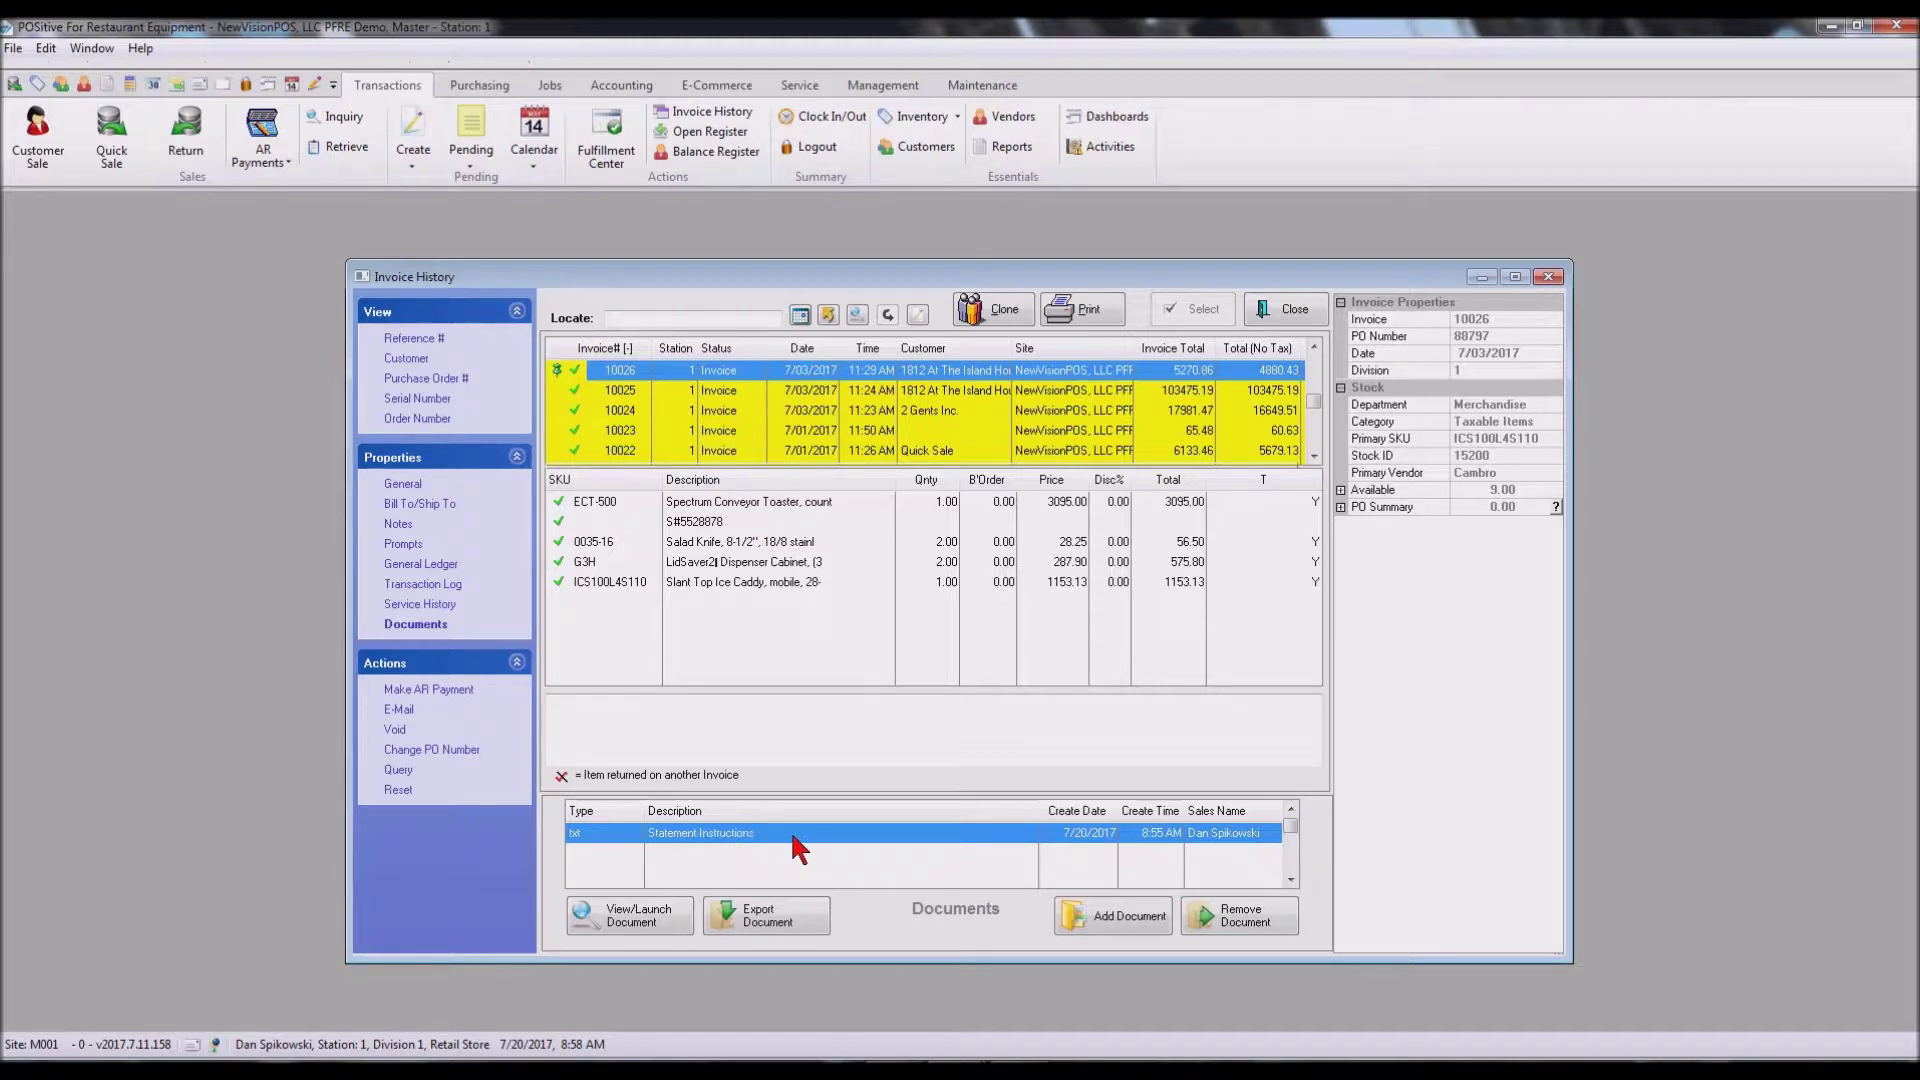
pyautogui.click(640, 922)
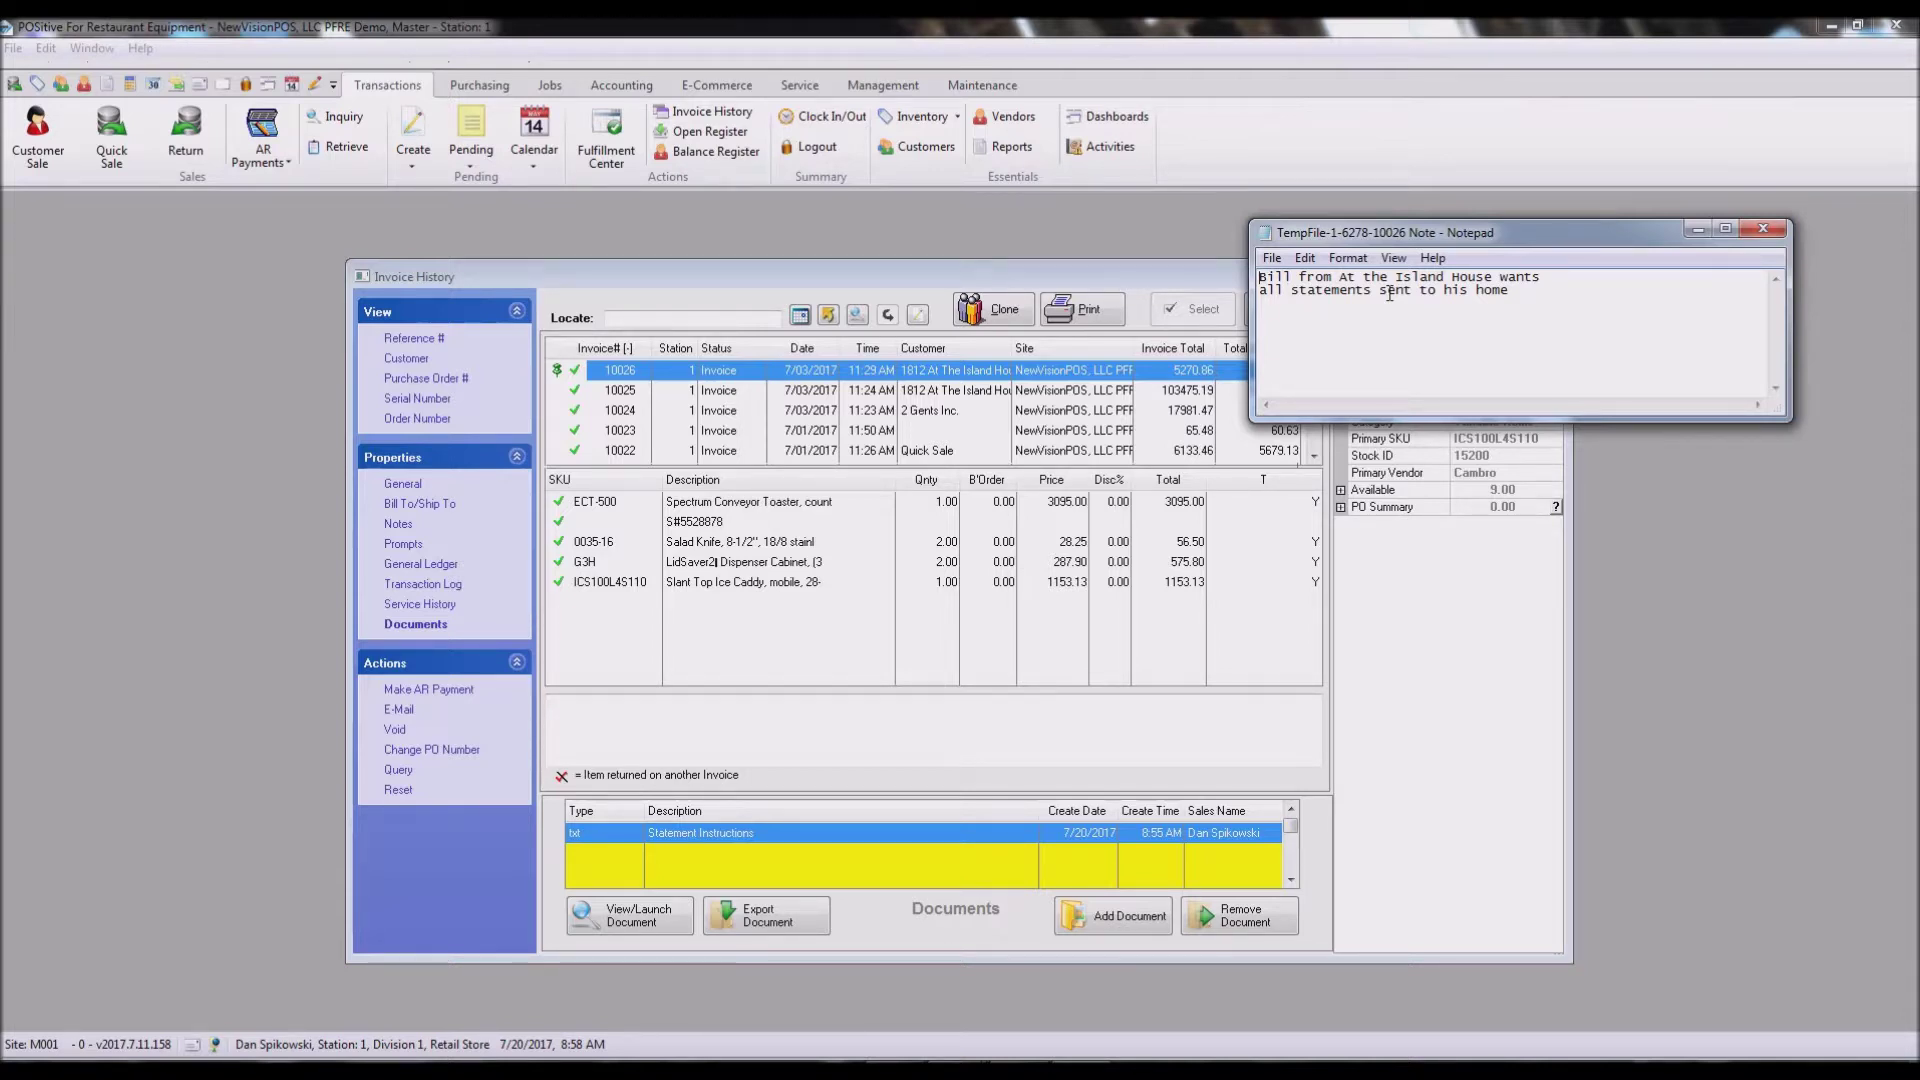
# Close the Notepad window showing the Statement Instructions note
pyautogui.click(1763, 230)
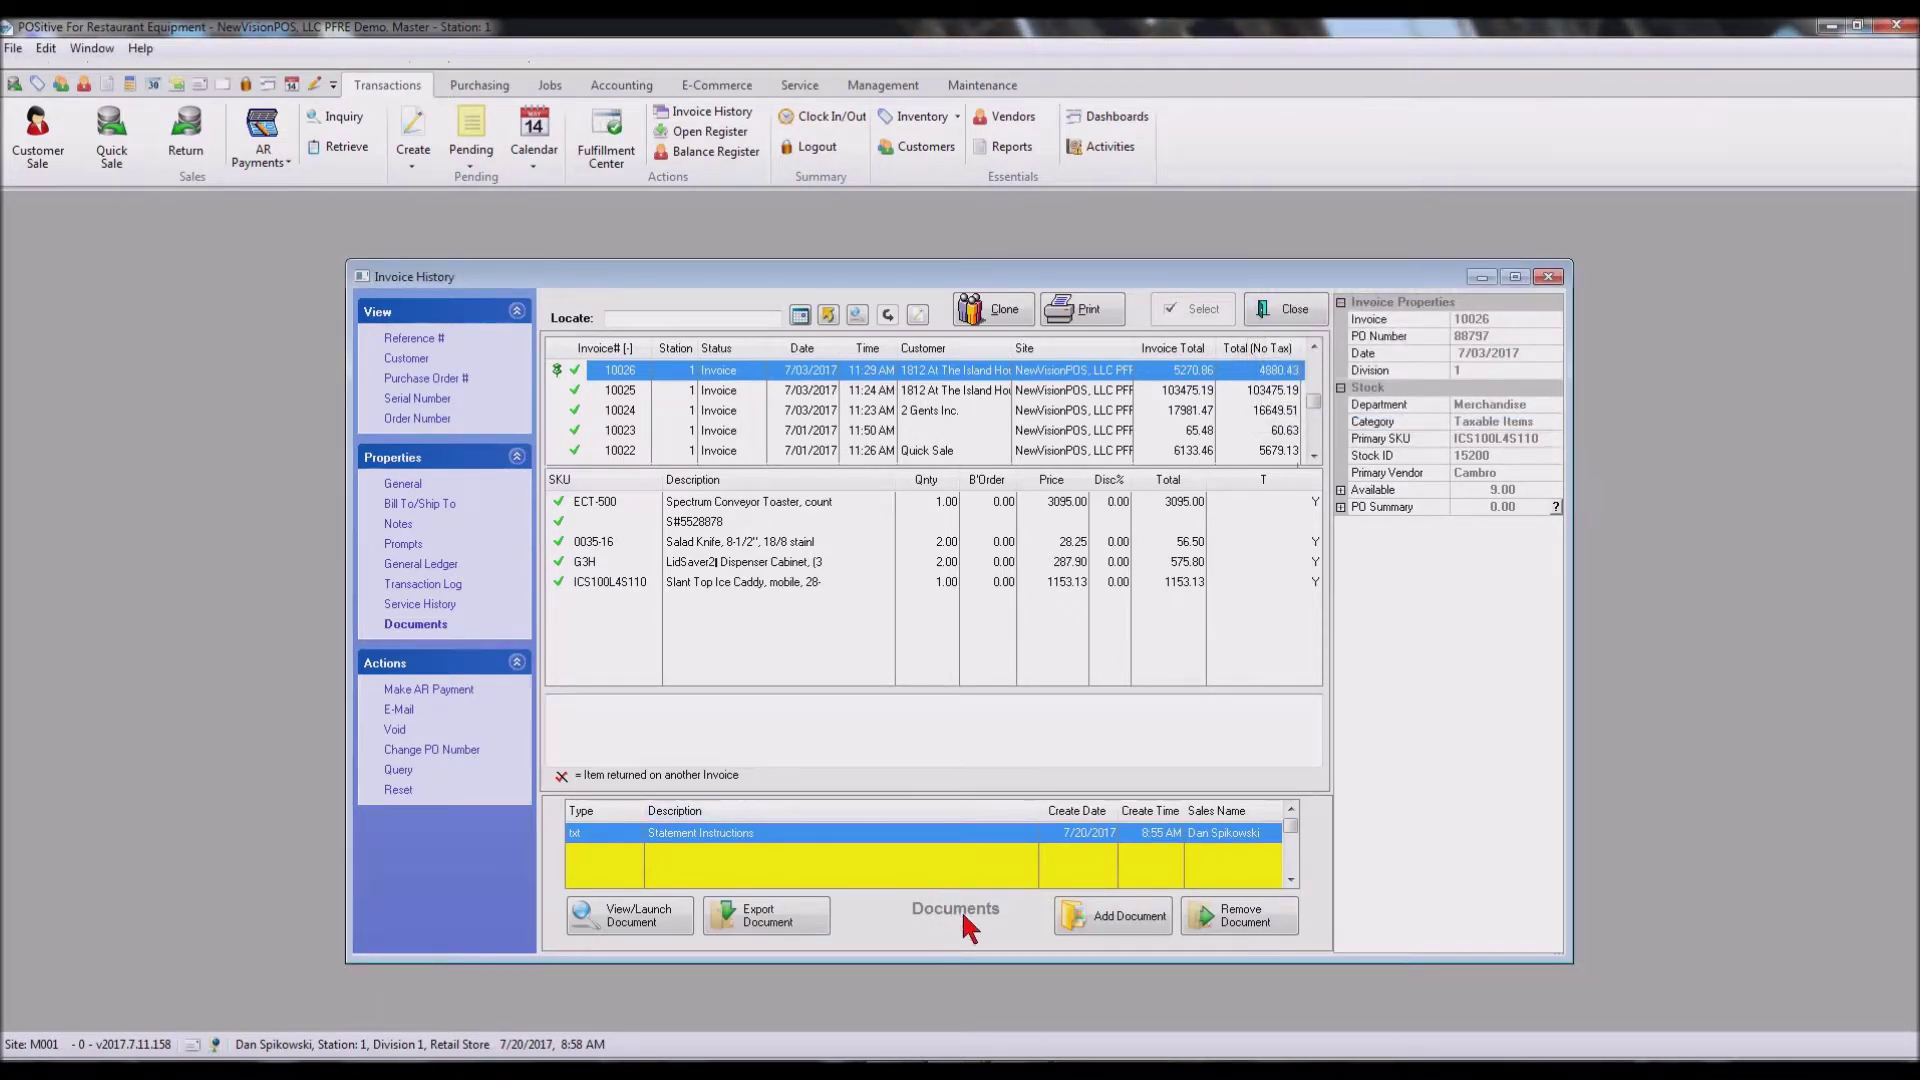
# Add a document to invoice 10026 by attaching the 10026 Note text file from the desktop
pyautogui.click(1125, 915)
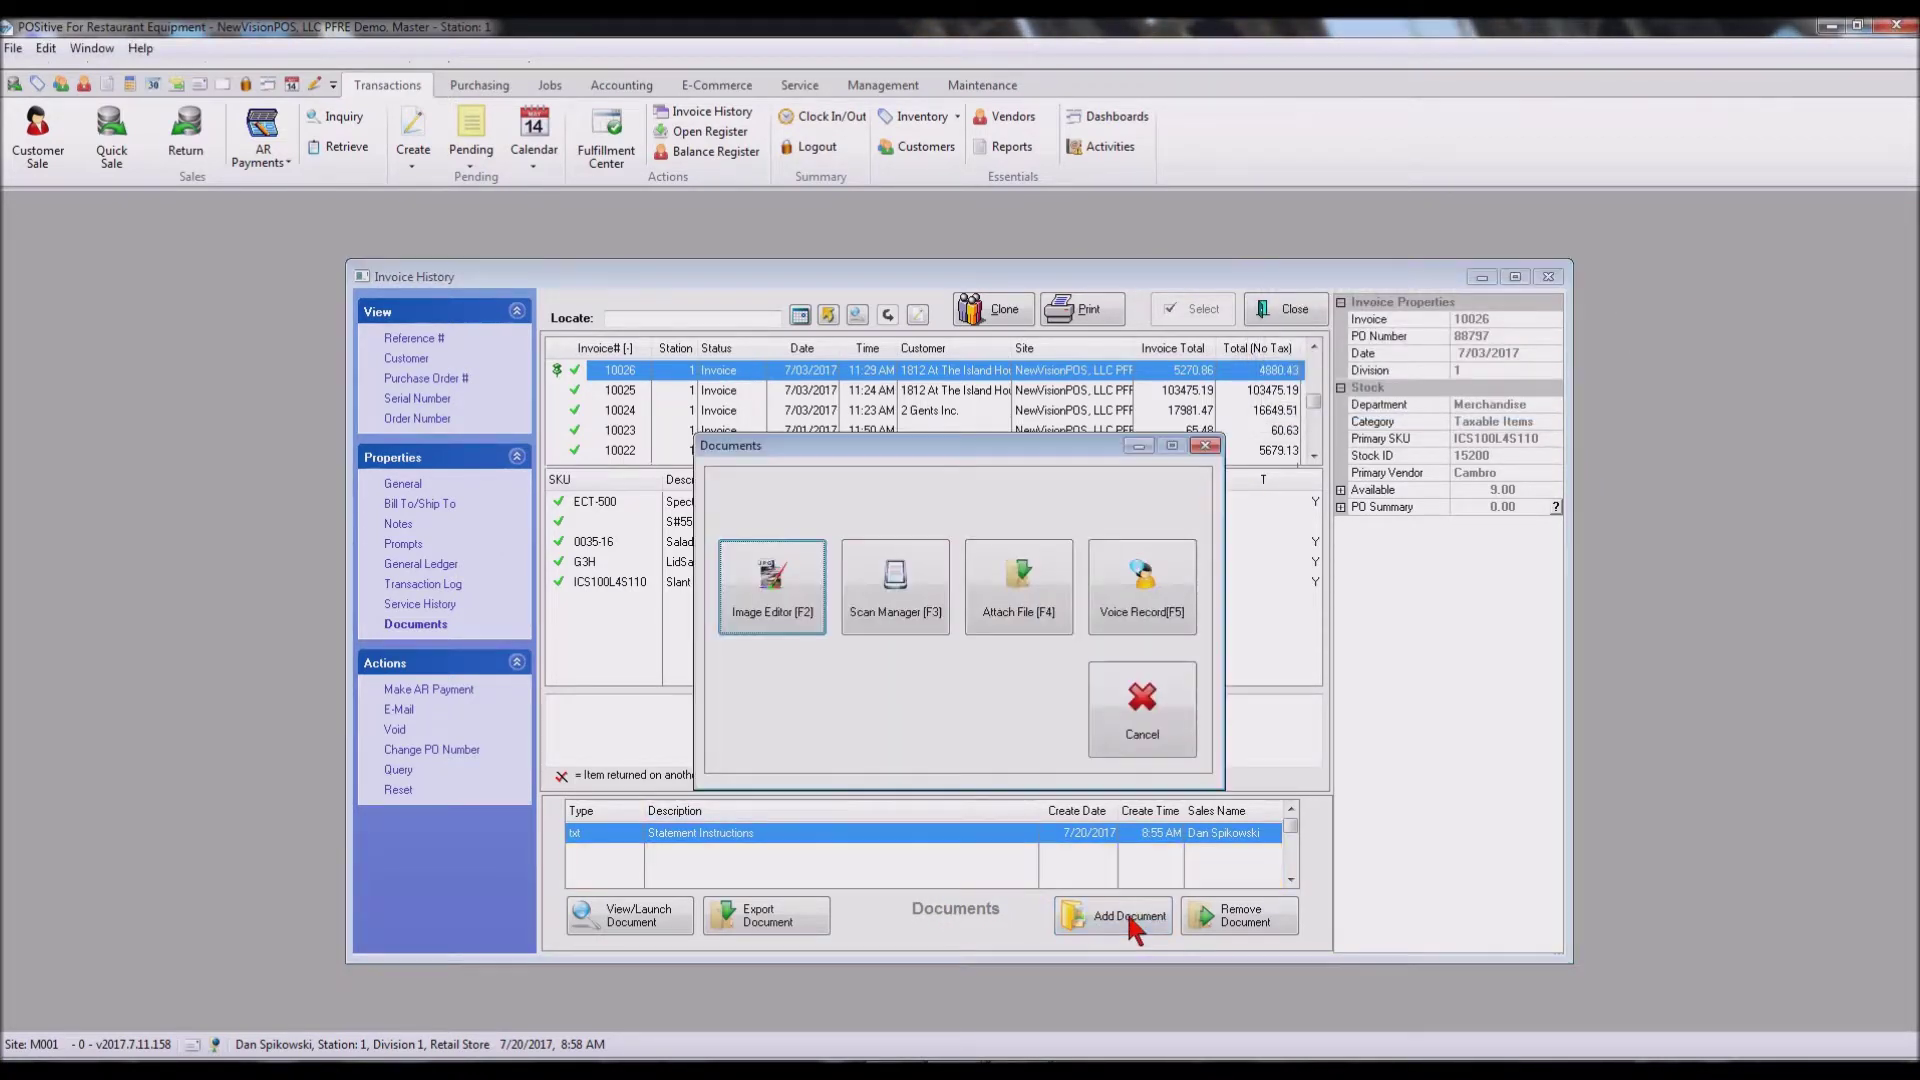
pyautogui.click(1019, 587)
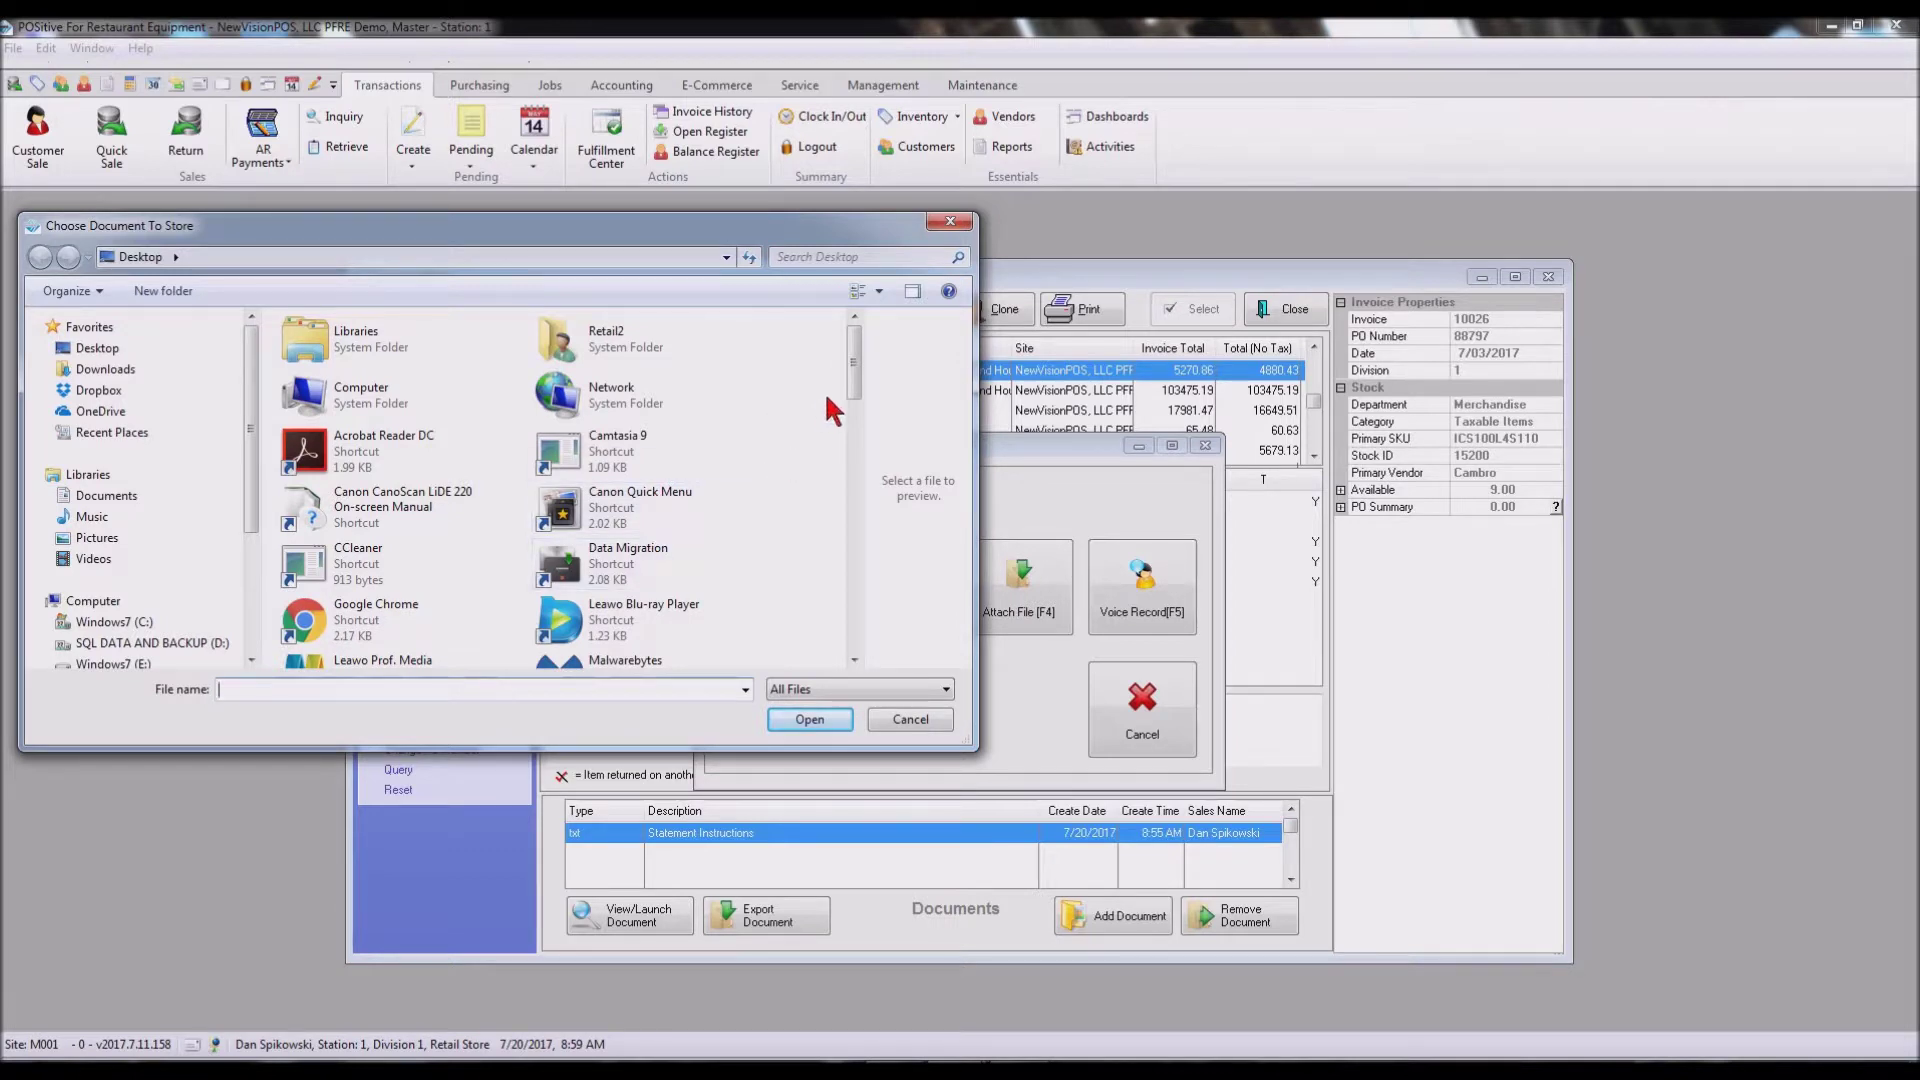
pyautogui.moveTo(860, 377); pyautogui.dragTo(857, 461)
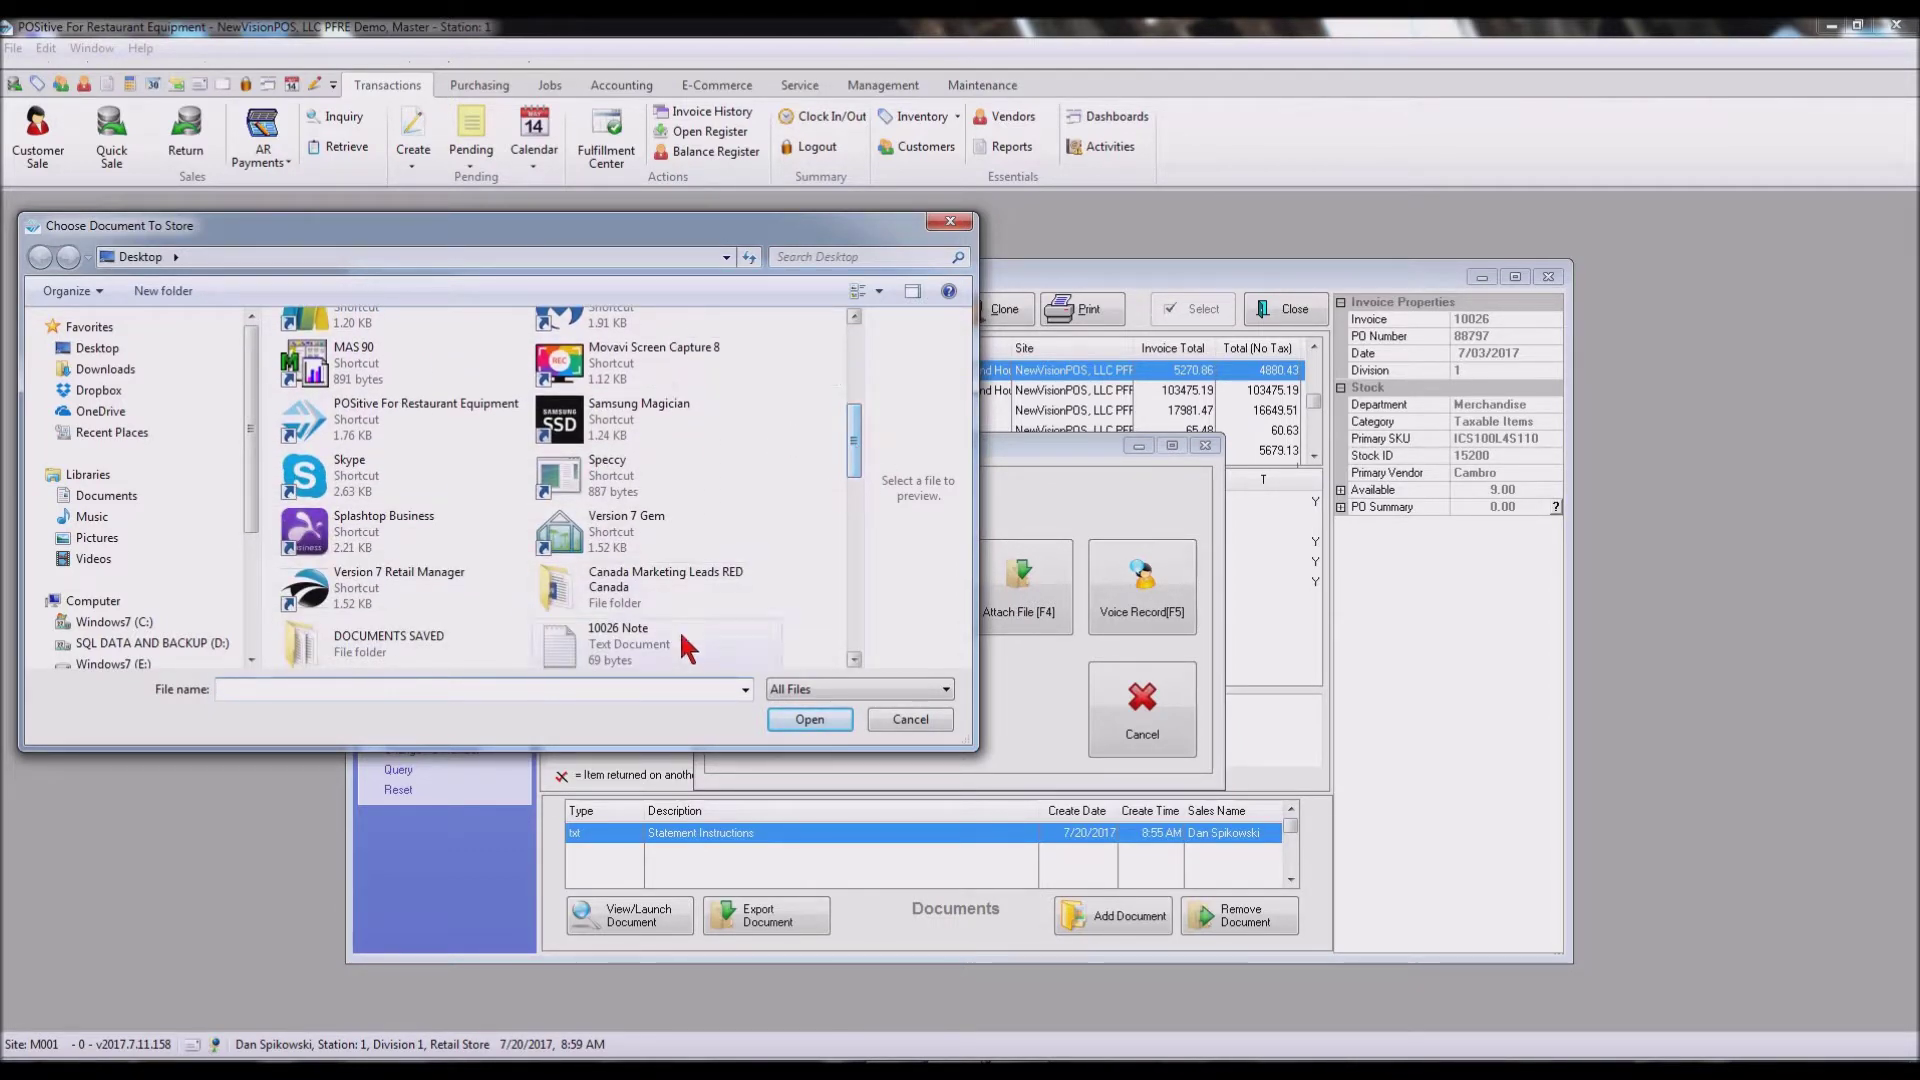
pyautogui.click(640, 636)
pyautogui.click(812, 720)
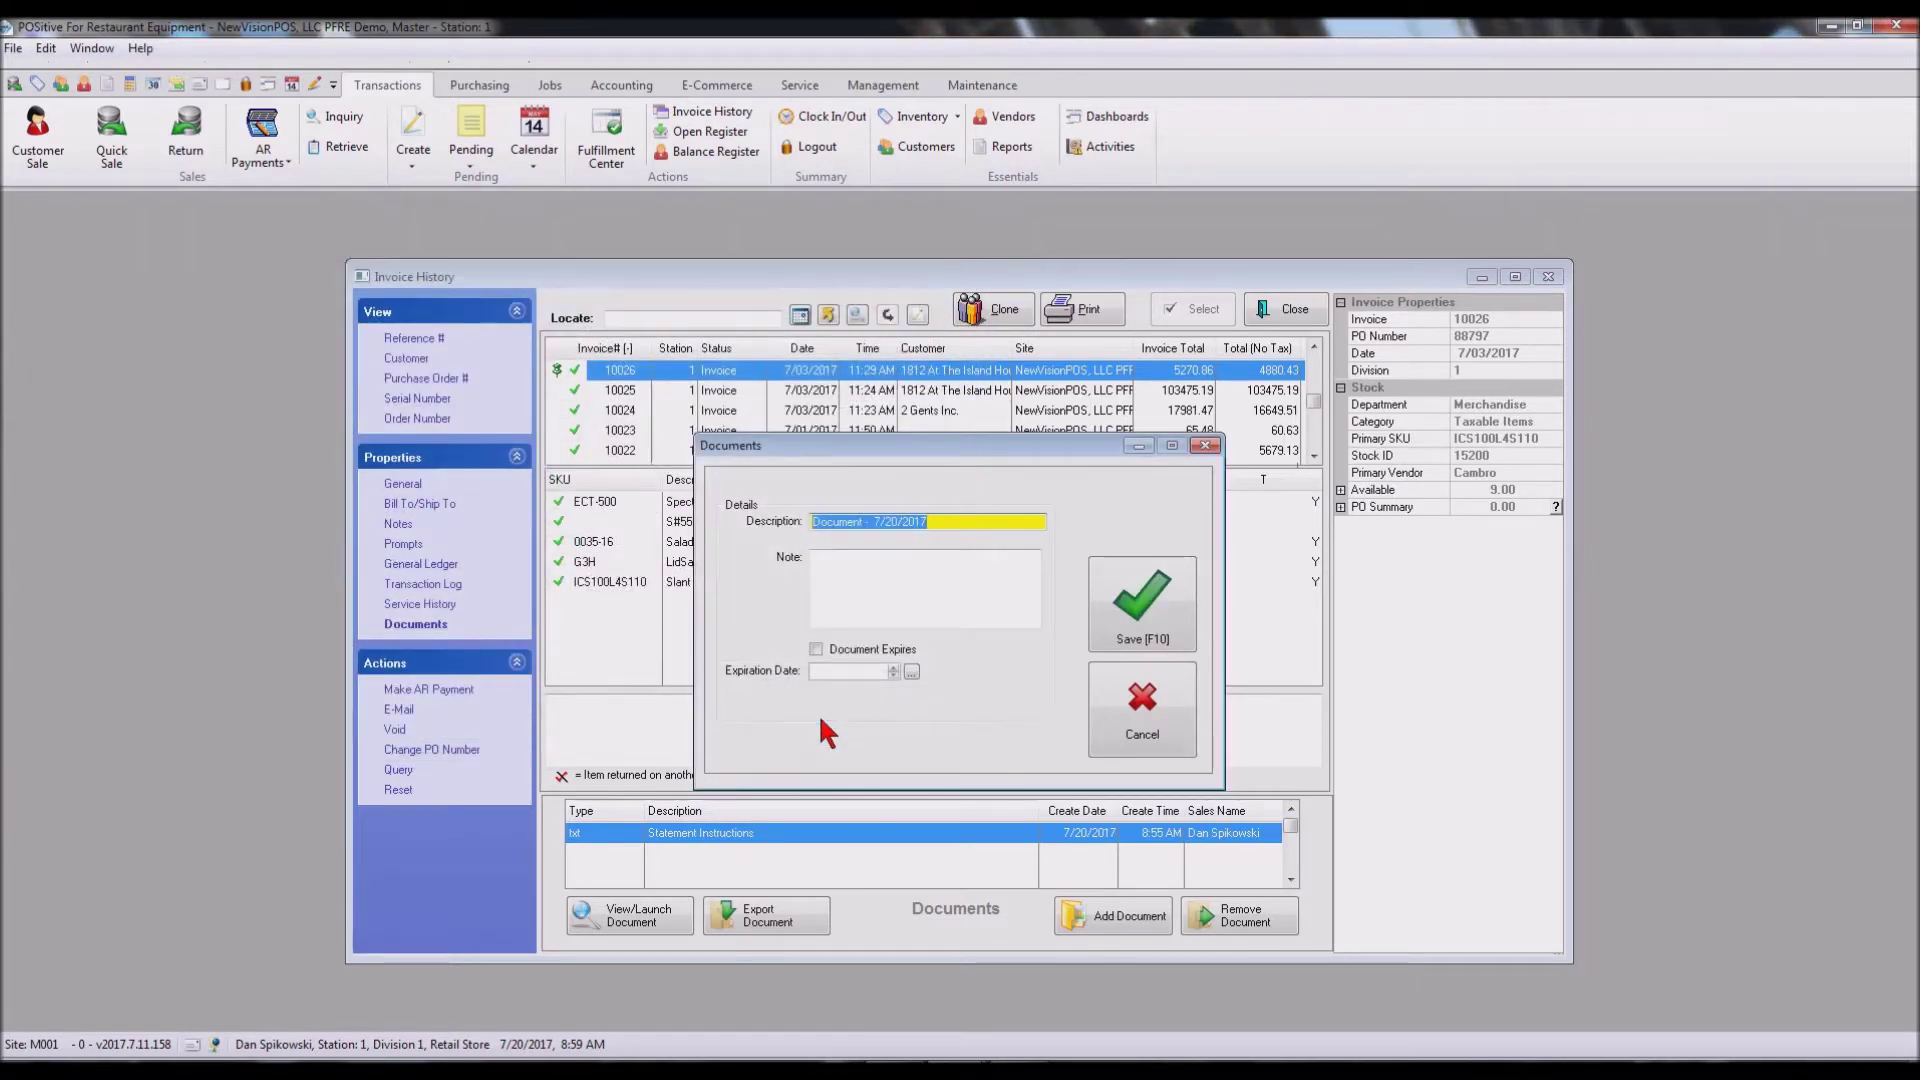
pyautogui.click(857, 572)
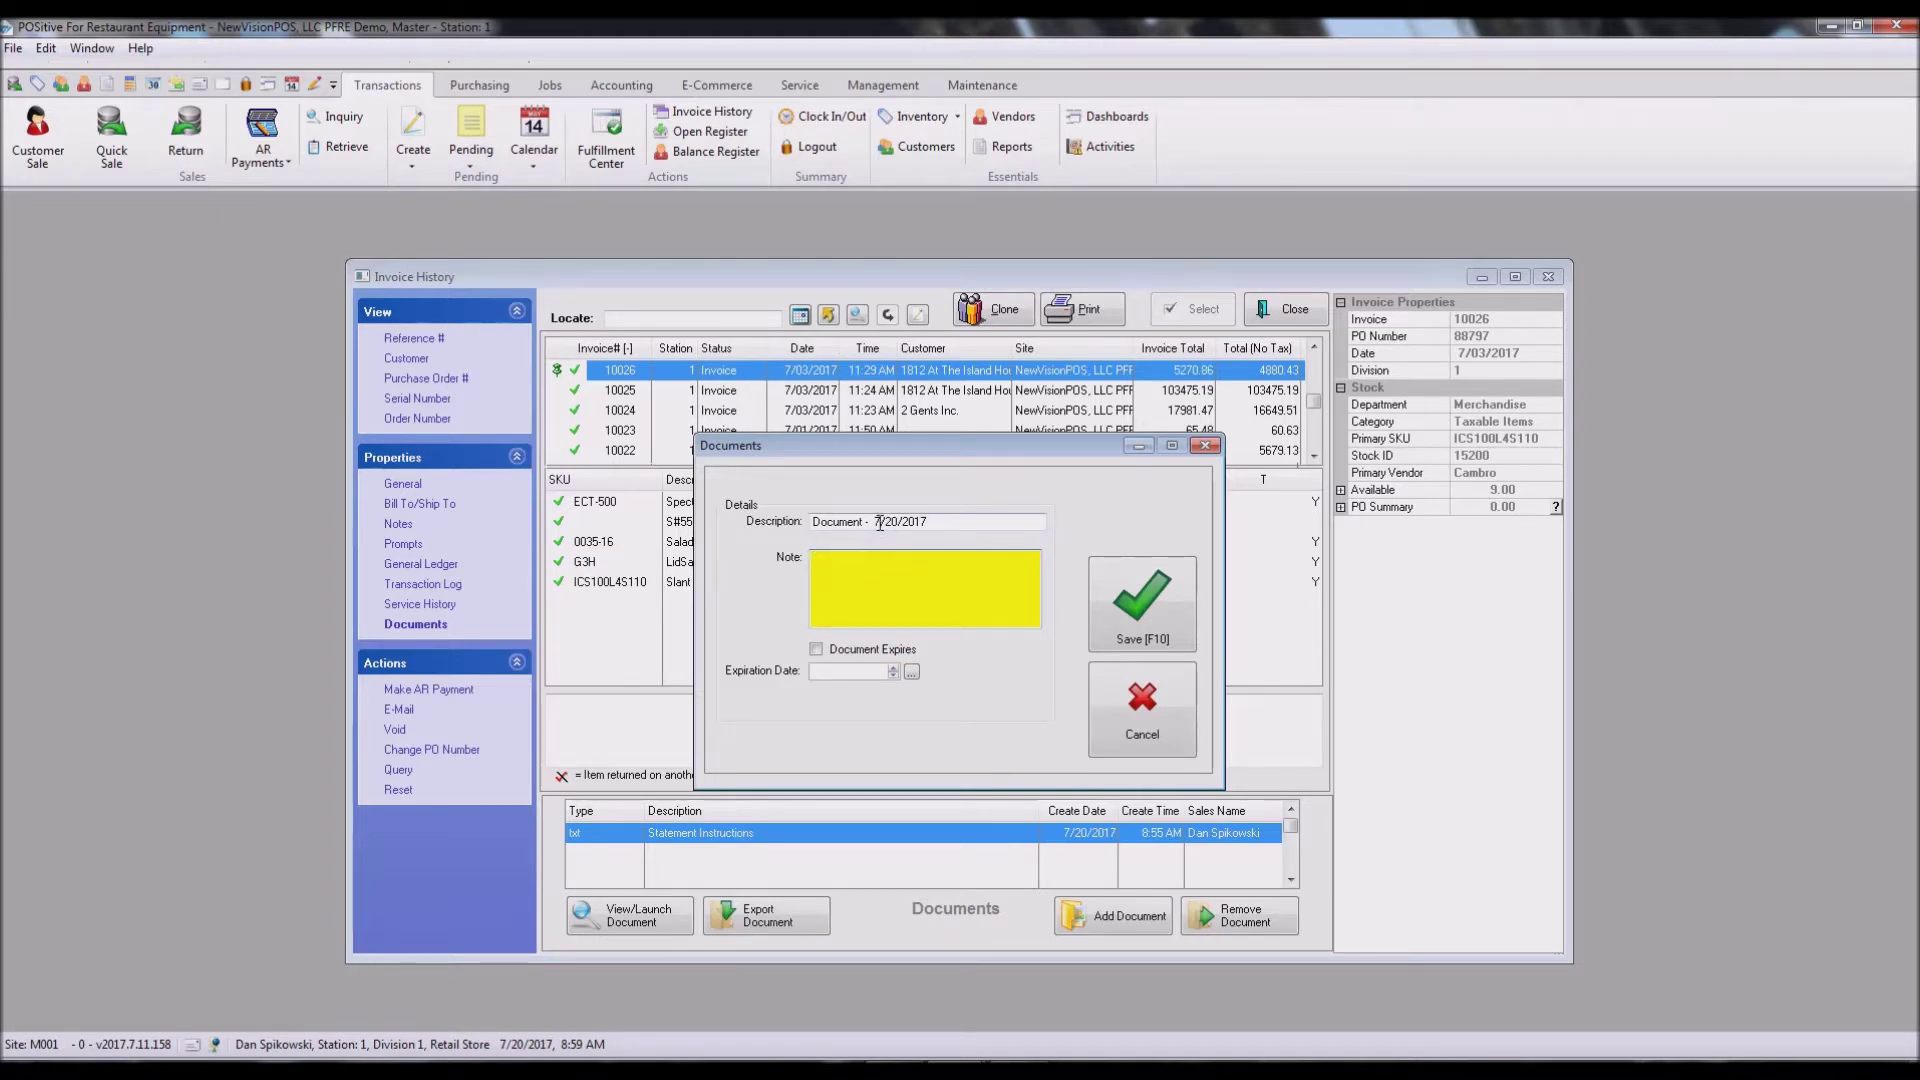
pyautogui.click(939, 521)
pyautogui.moveTo(939, 521); pyautogui.dragTo(803, 522)
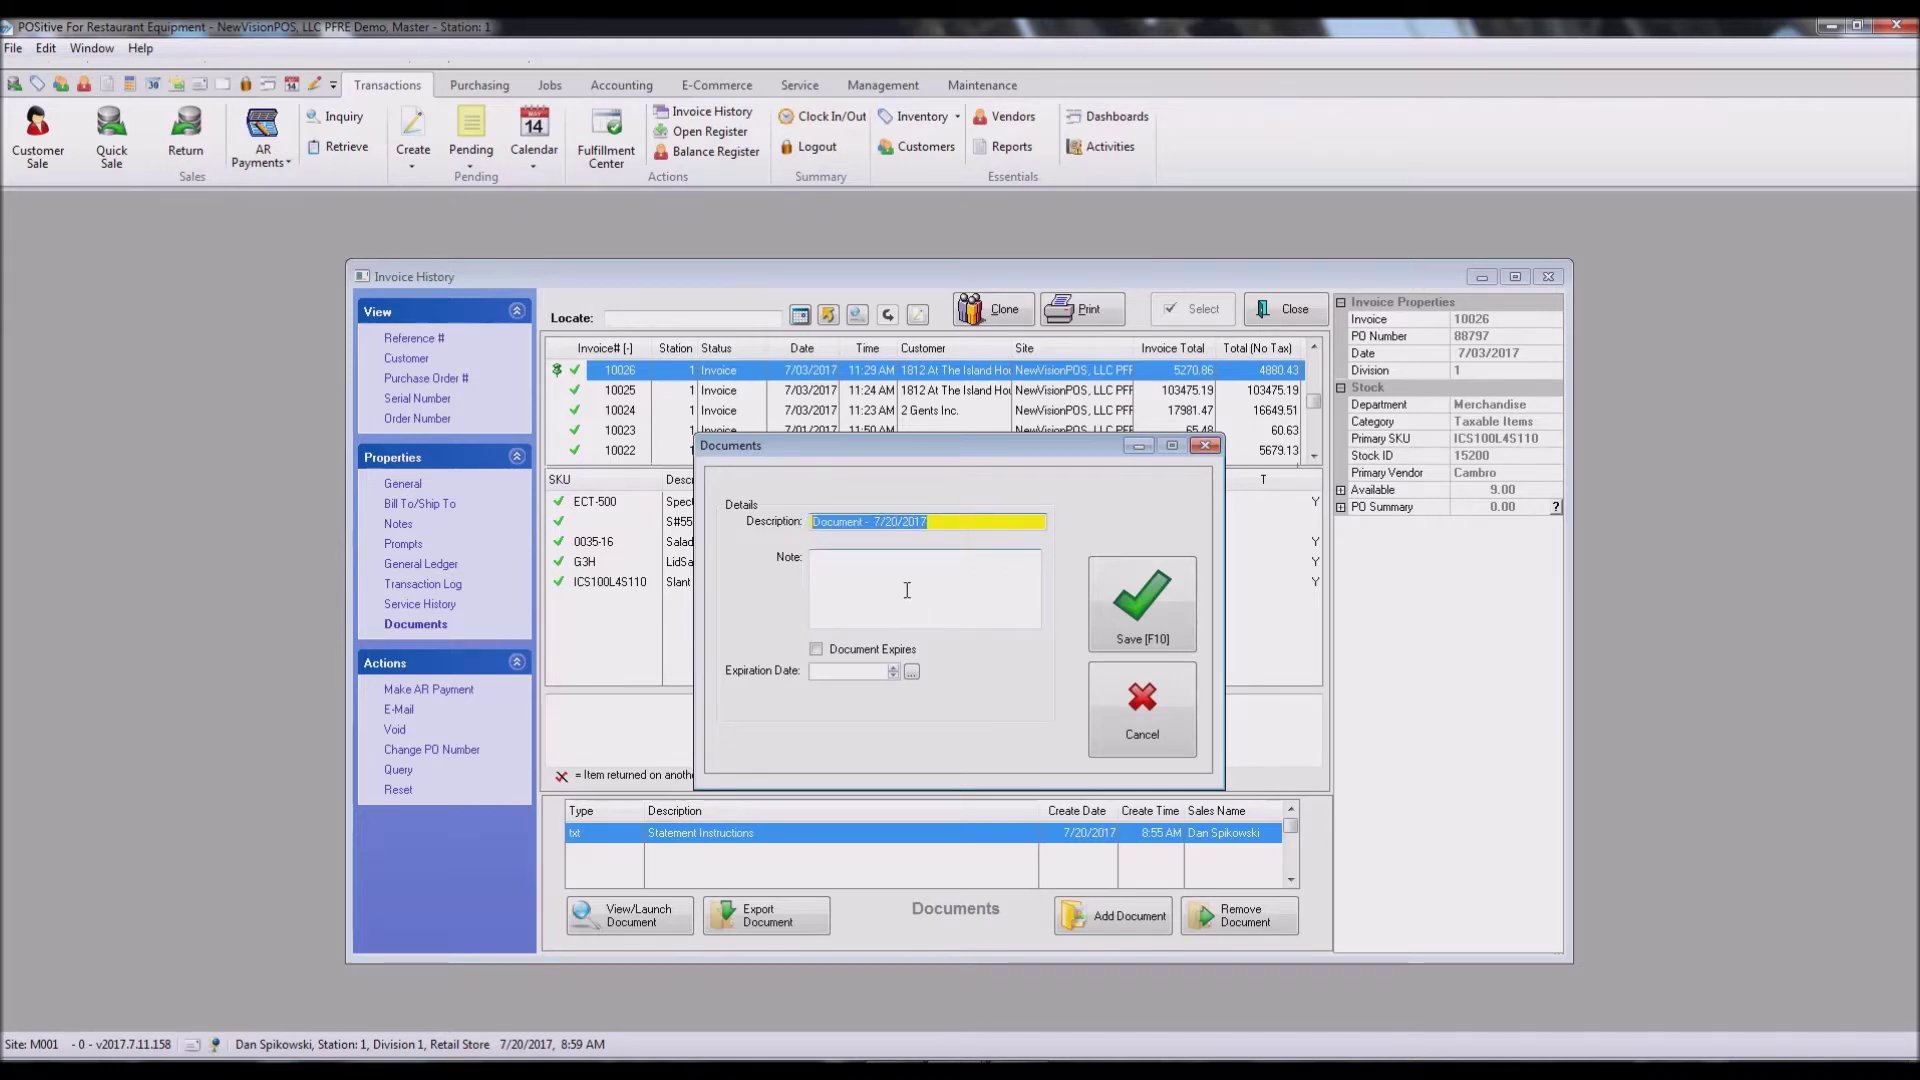